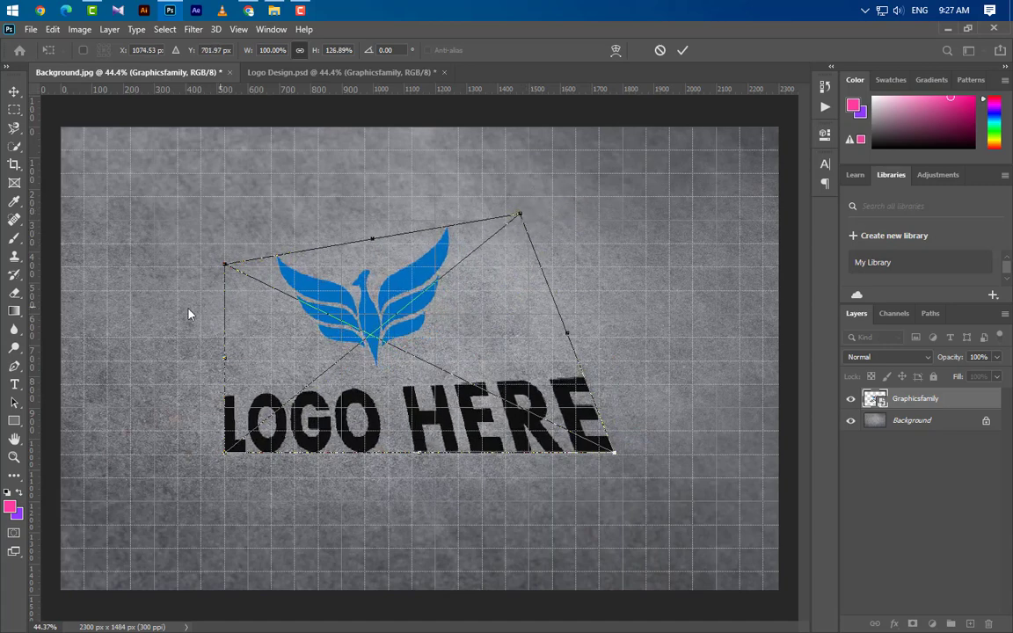
Distort the logo's upper-left, lower-left and lower-right corners so it lies in slanted perspective on the background, and apply the transform
{"action": "left_click_drag", "start_coordinate": [225, 265], "coordinate": [134, 349]}
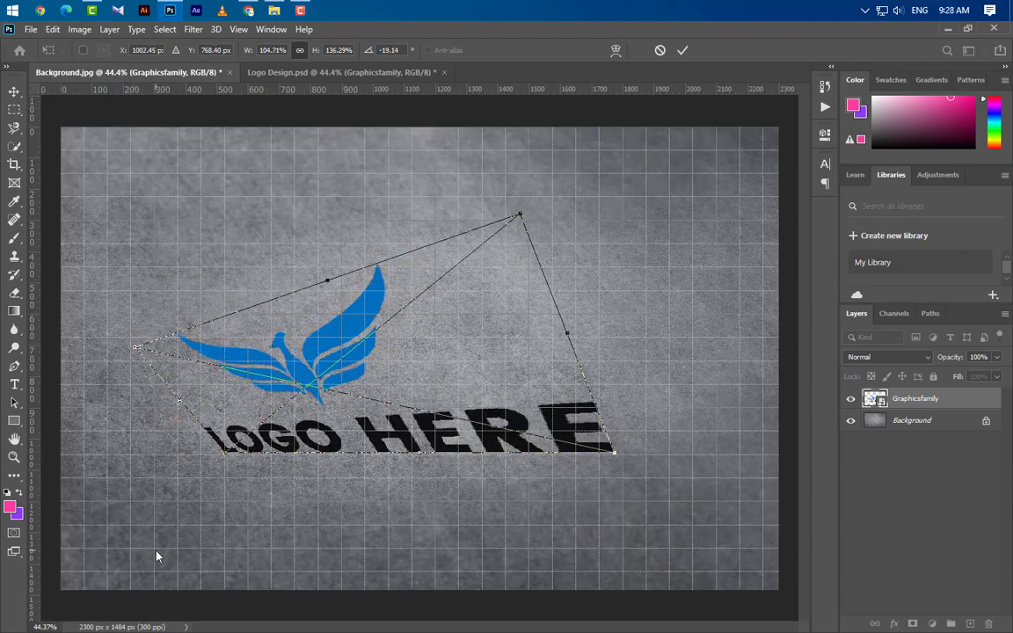
{"action": "scroll", "coordinate": [157, 556], "scroll_direction": "up", "scroll_amount": 4}
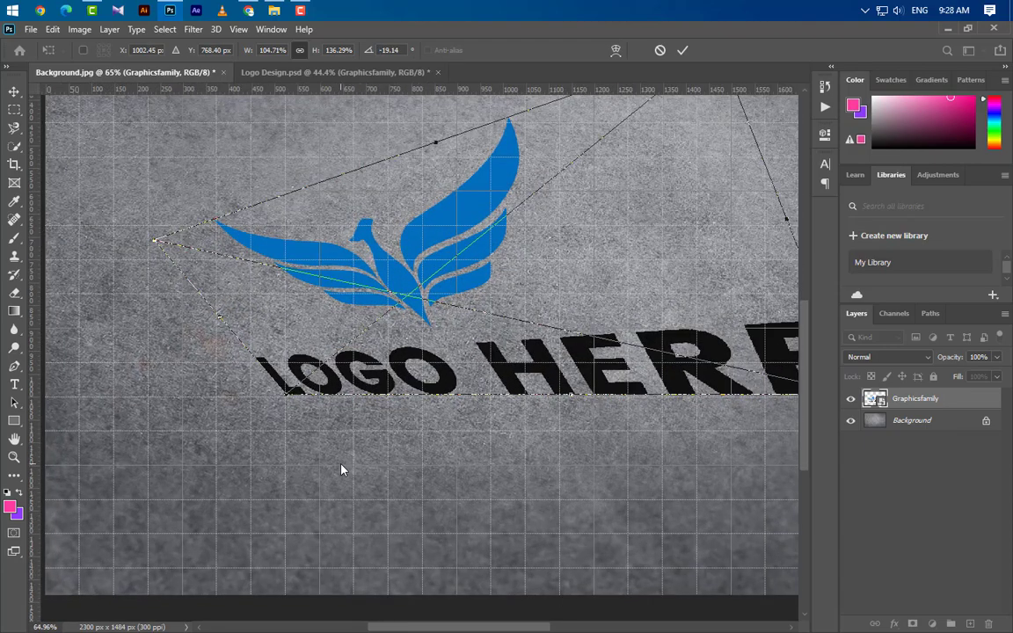
{"action": "left_click_drag", "start_coordinate": [286, 395], "coordinate": [421, 456]}
{"action": "key", "text": "ctrl+0"}
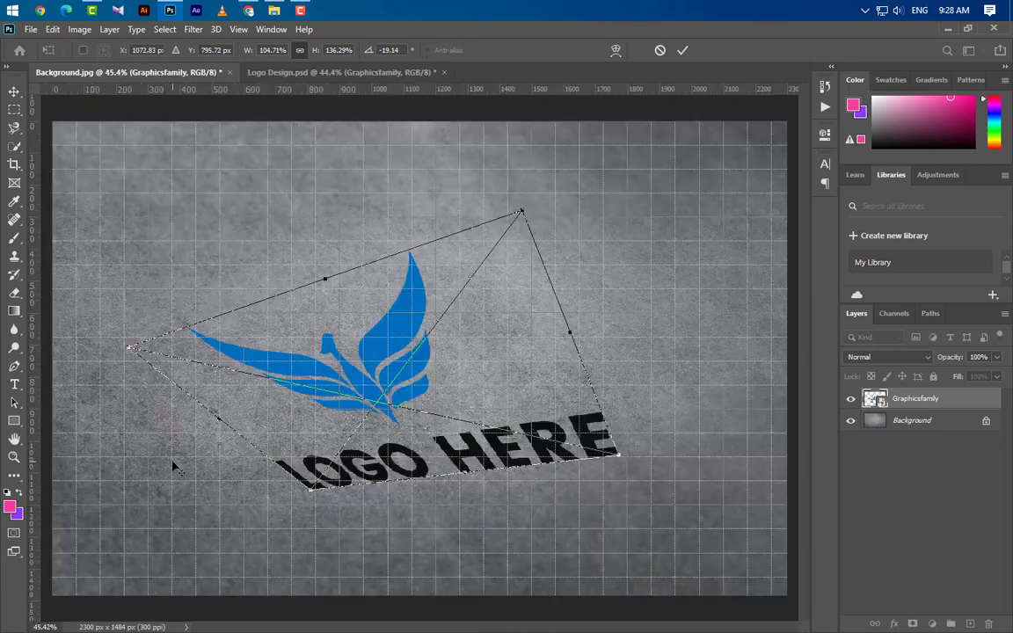
{"action": "scroll", "coordinate": [766, 361], "scroll_direction": "up", "scroll_amount": 3}
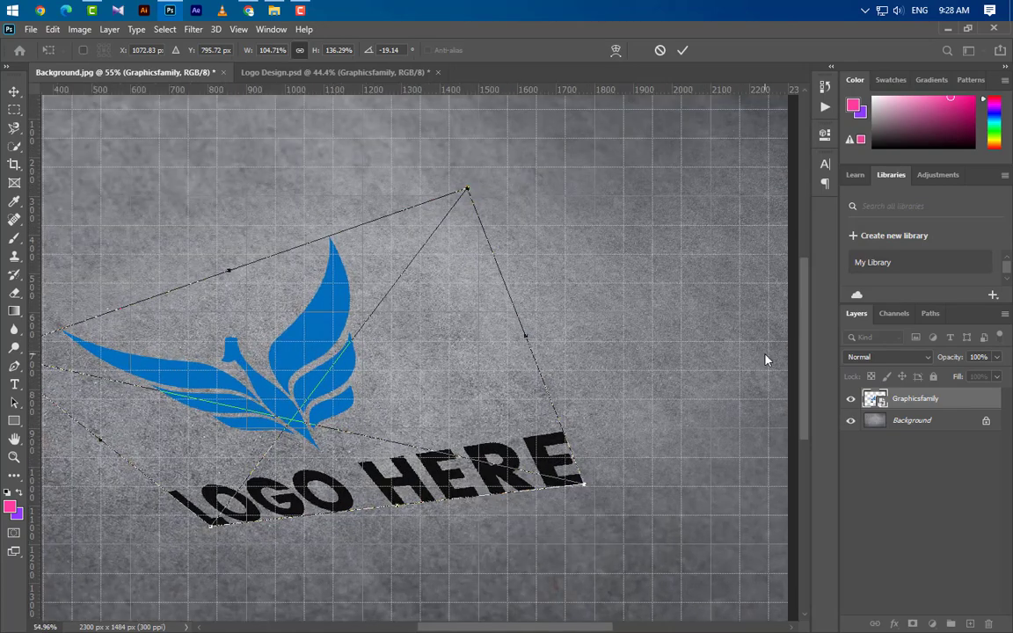
{"action": "left_click_drag", "start_coordinate": [806, 345], "coordinate": [807, 334]}
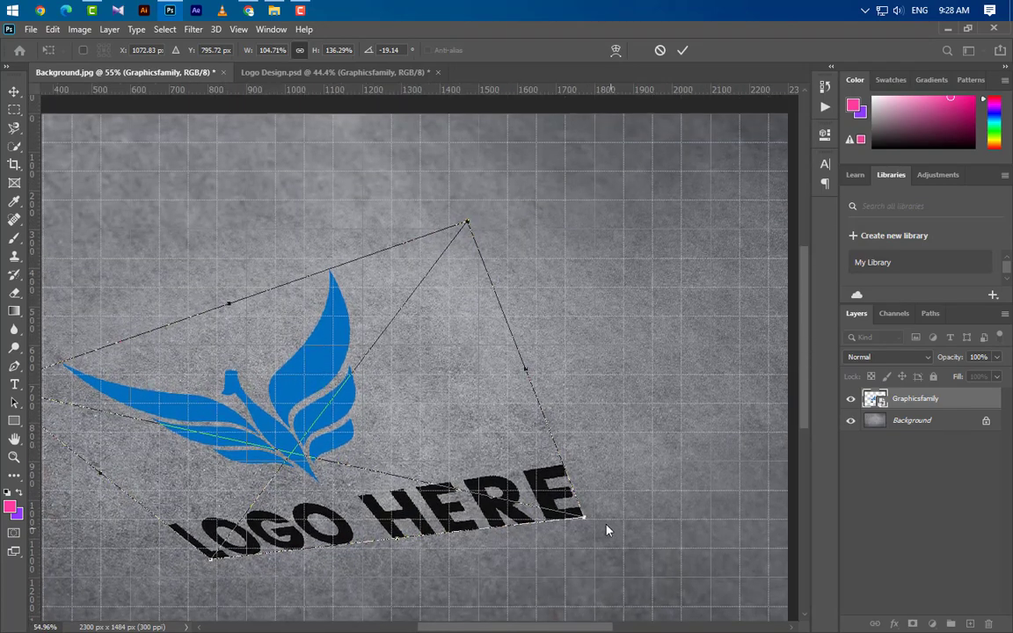
{"action": "left_click_drag", "start_coordinate": [588, 519], "coordinate": [685, 368]}
{"action": "scroll", "coordinate": [588, 476], "scroll_direction": "down", "scroll_amount": 3}
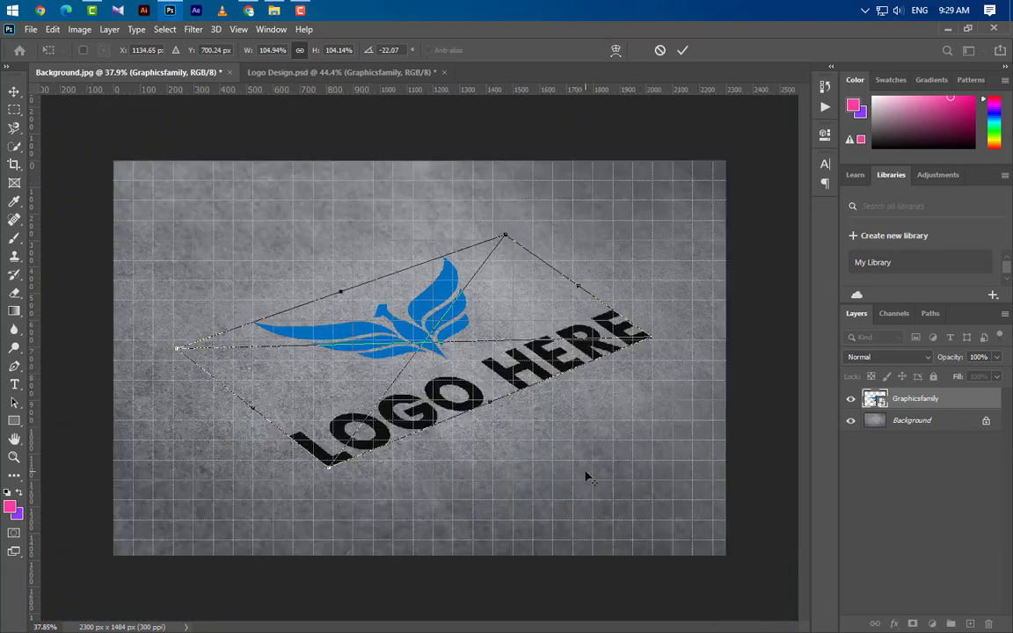
{"action": "left_click", "coordinate": [683, 51]}
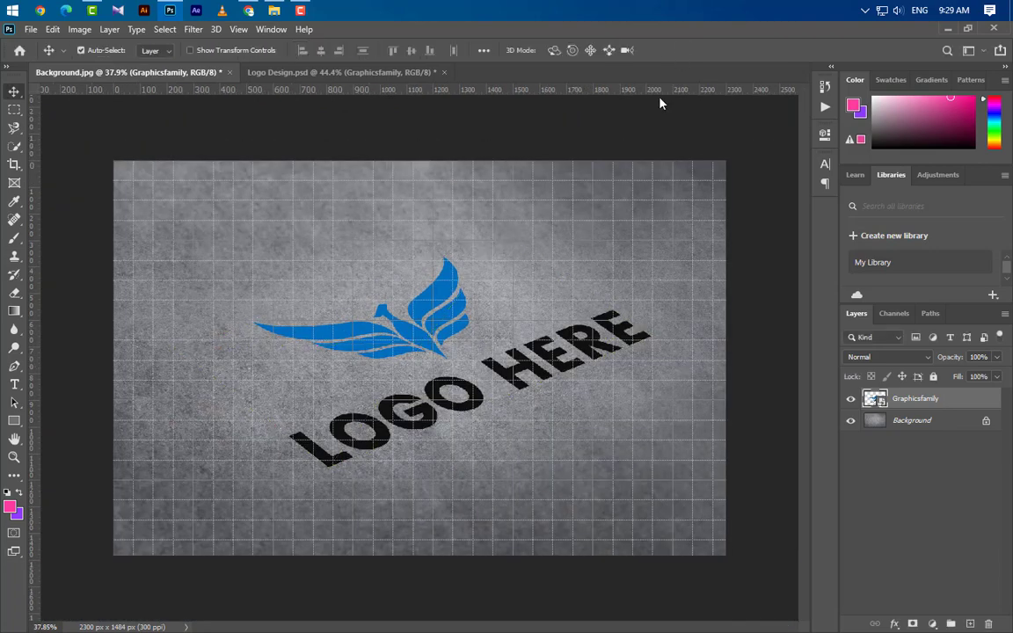
Hide the grid over the Background.jpg canvas
{"action": "left_click", "coordinate": [239, 29]}
{"action": "mouse_move", "coordinate": [278, 295]}
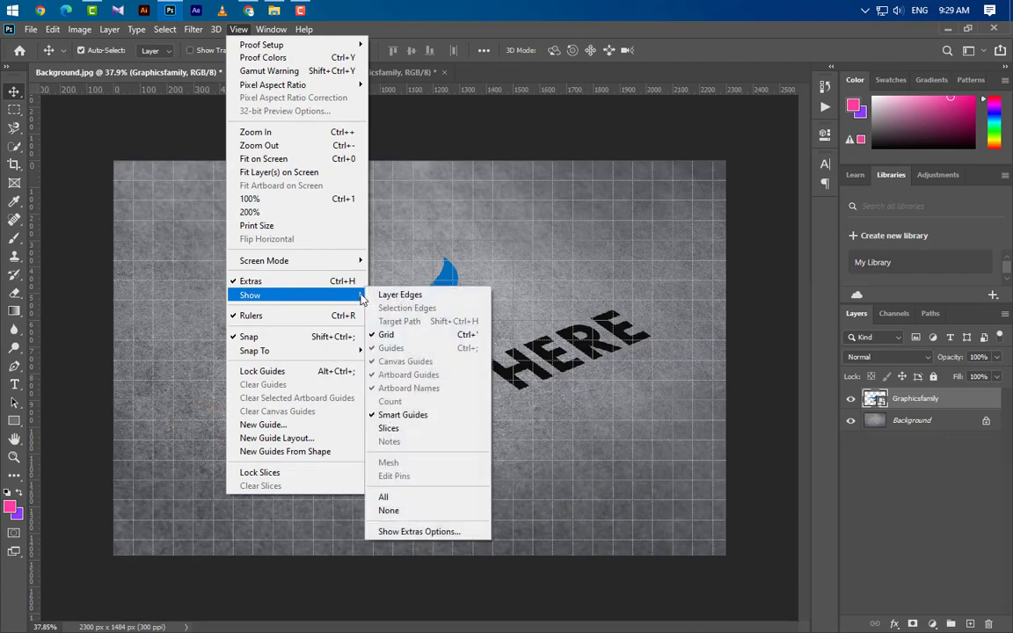
{"action": "left_click", "coordinate": [395, 336]}
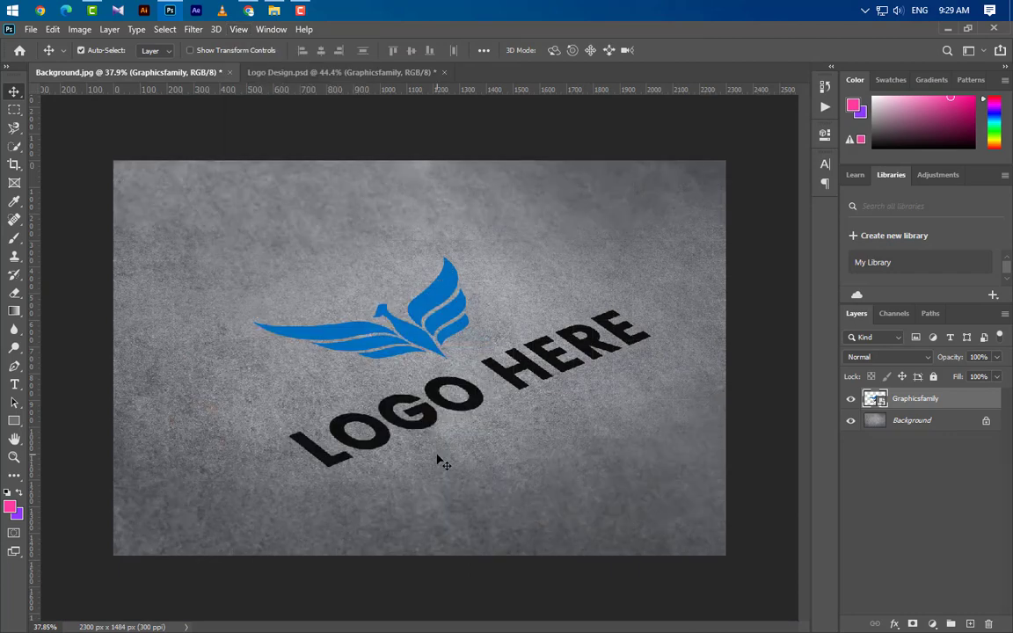
Add a black Color Overlay with Normal blend mode to the Graphicsfamily layer
{"action": "scroll", "coordinate": [436, 459], "scroll_direction": "up", "scroll_amount": 2}
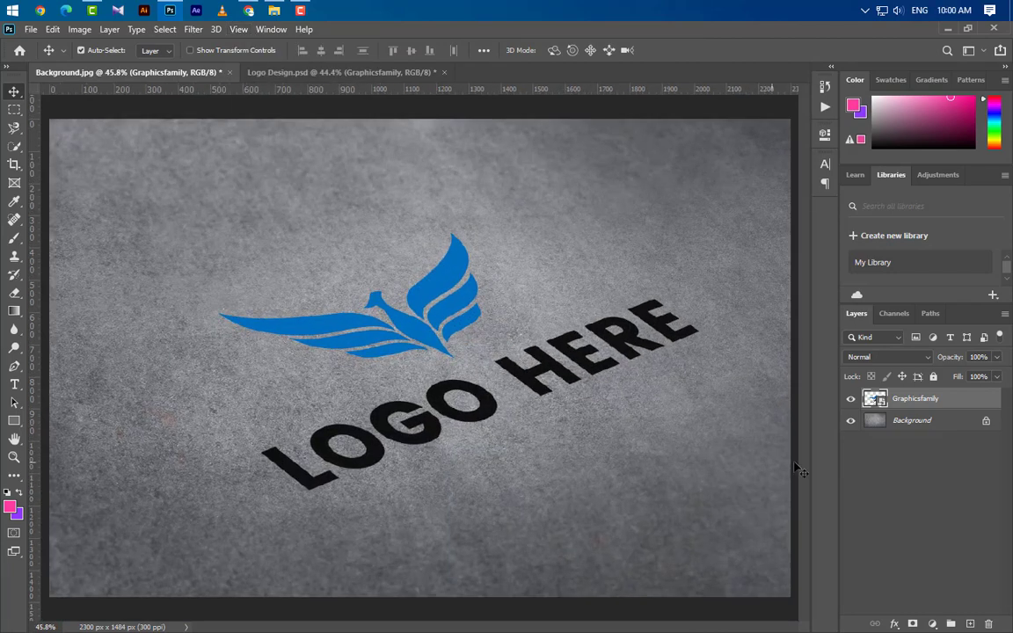
{"action": "double_click", "coordinate": [958, 407]}
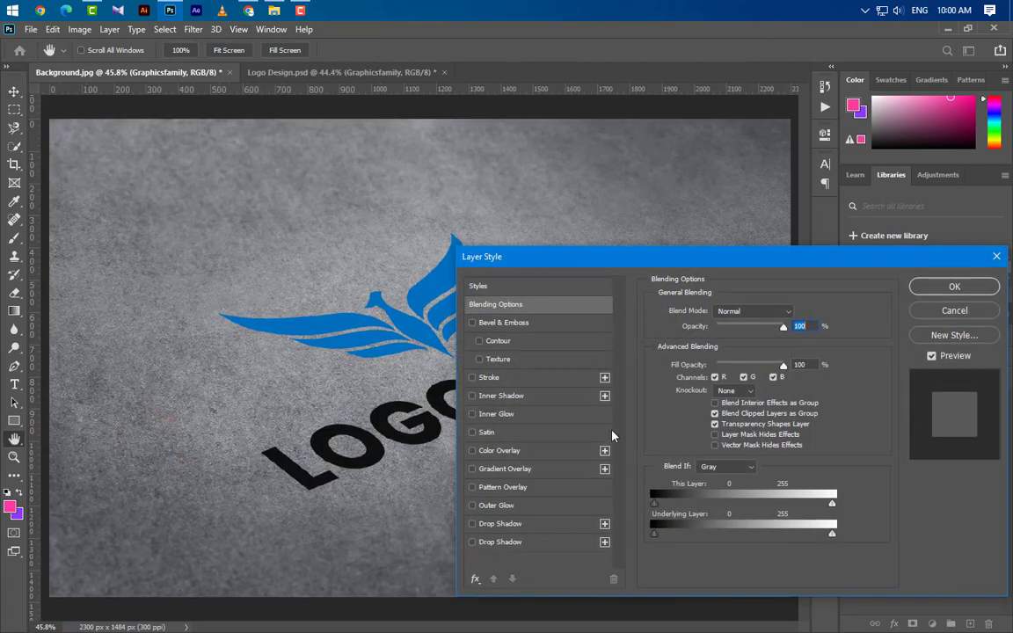
{"action": "left_click", "coordinate": [499, 451]}
{"action": "left_click", "coordinate": [796, 313]}
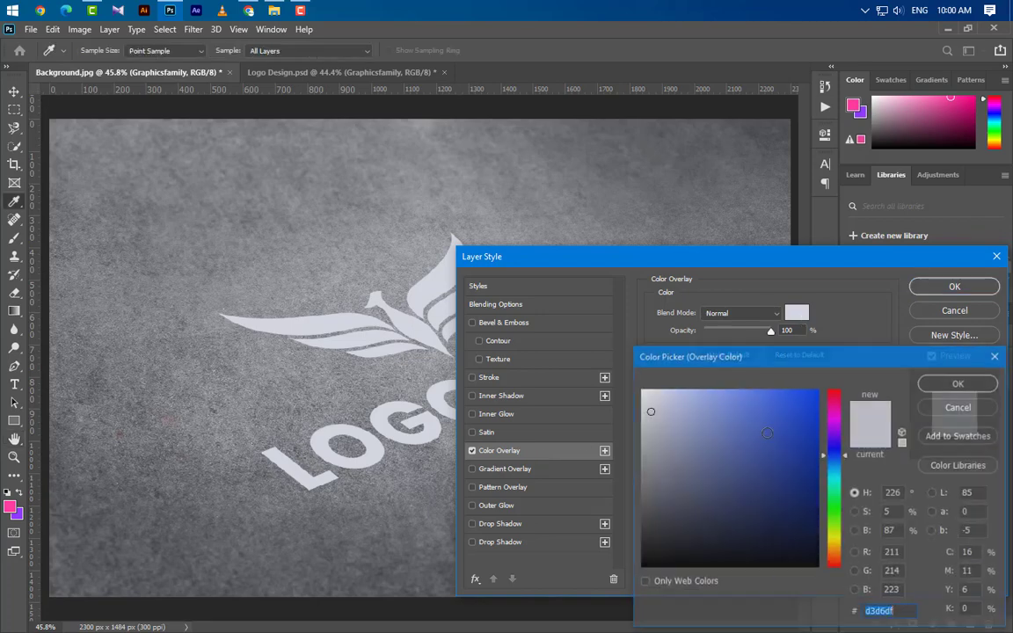
{"action": "left_click", "coordinate": [642, 567]}
{"action": "left_click", "coordinate": [925, 382]}
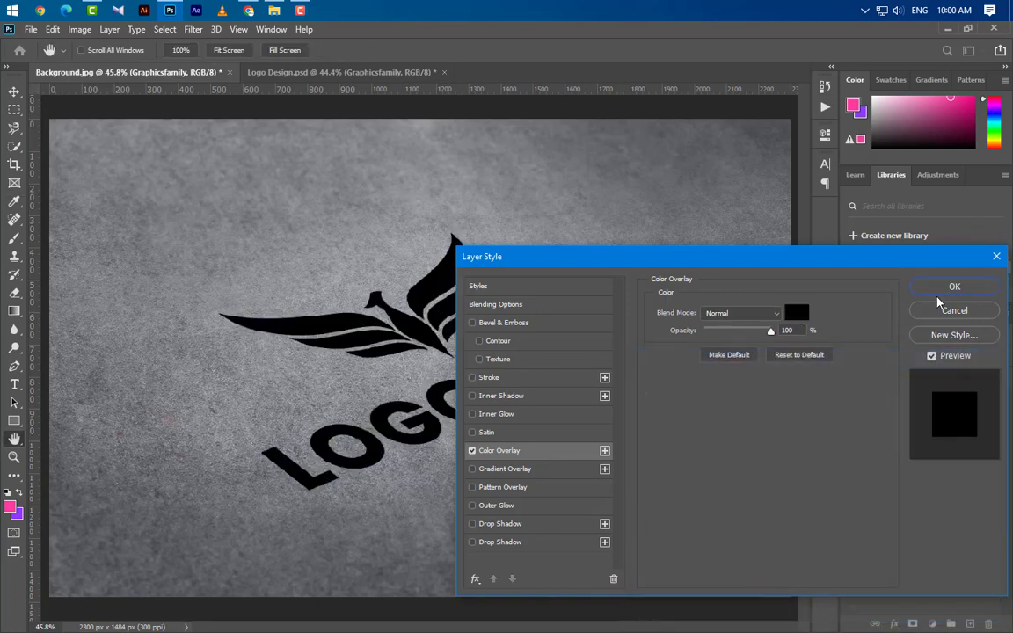
{"action": "left_click", "coordinate": [955, 287]}
Apply a Gaussian Blur with a 12-pixel radius to the Graphicsfamily layer
{"action": "left_click", "coordinate": [193, 29]}
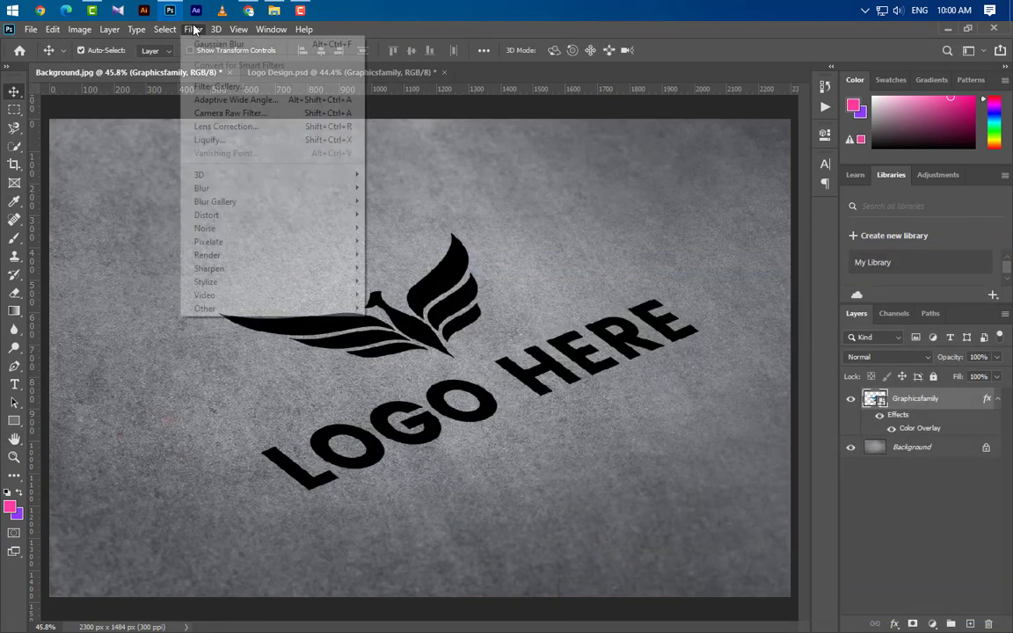
{"action": "mouse_move", "coordinate": [211, 186]}
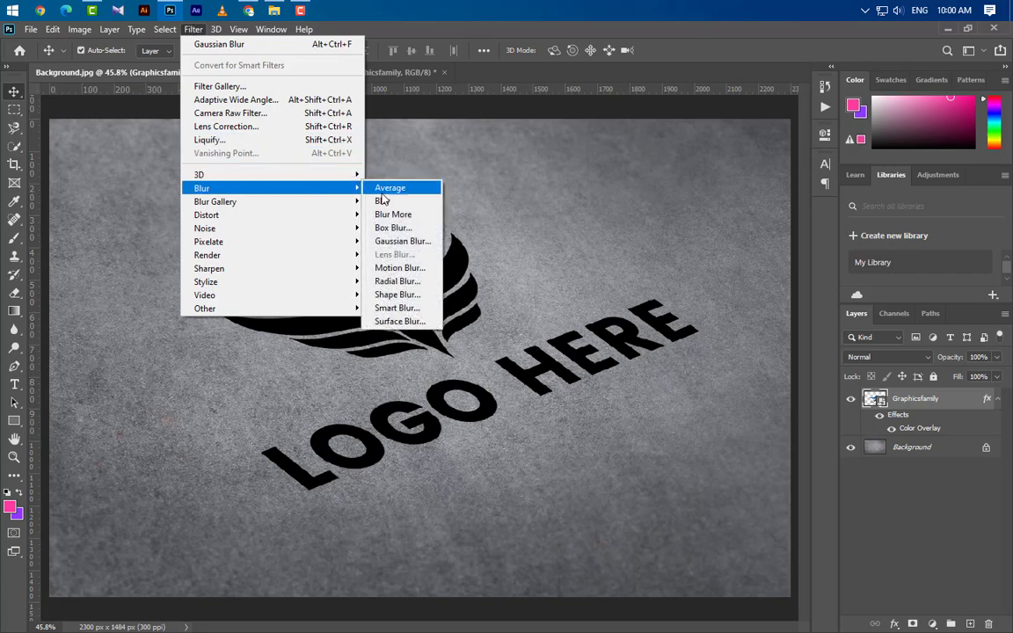
{"action": "left_click", "coordinate": [402, 241]}
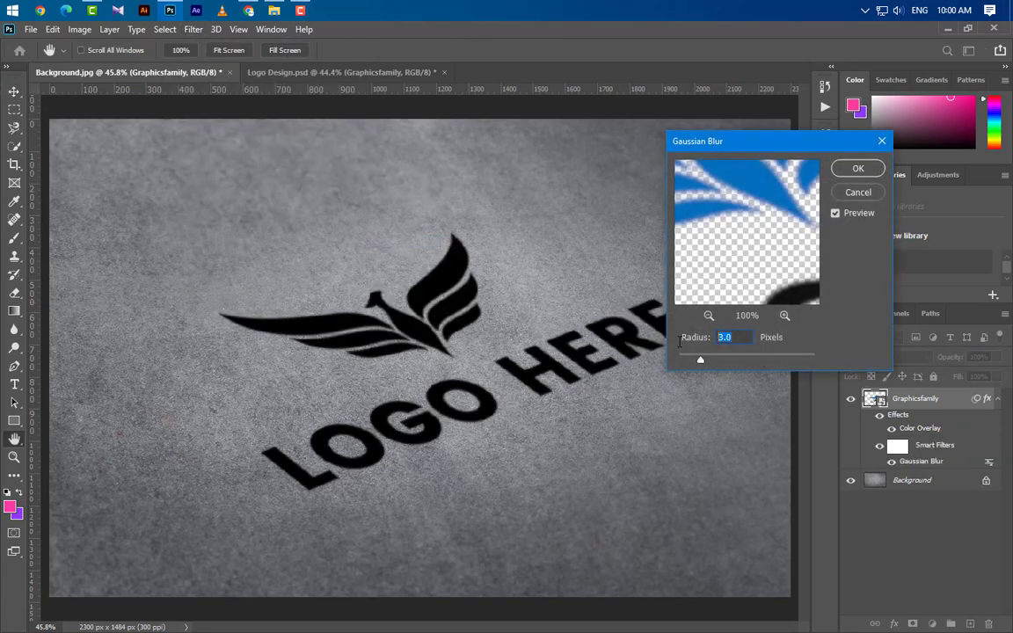
{"action": "left_click_drag", "start_coordinate": [700, 359], "coordinate": [734, 359]}
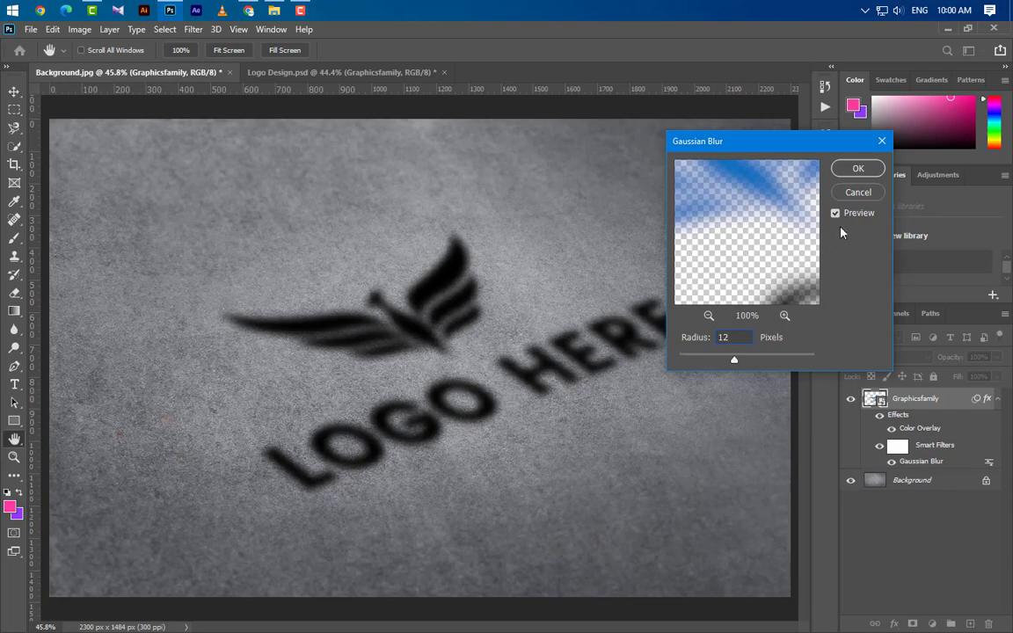
{"action": "left_click", "coordinate": [860, 169]}
Apply a Motion Blur with an angle of -45° and a distance of 100 pixels to the Graphicsfamily layer
{"action": "left_click", "coordinate": [187, 29]}
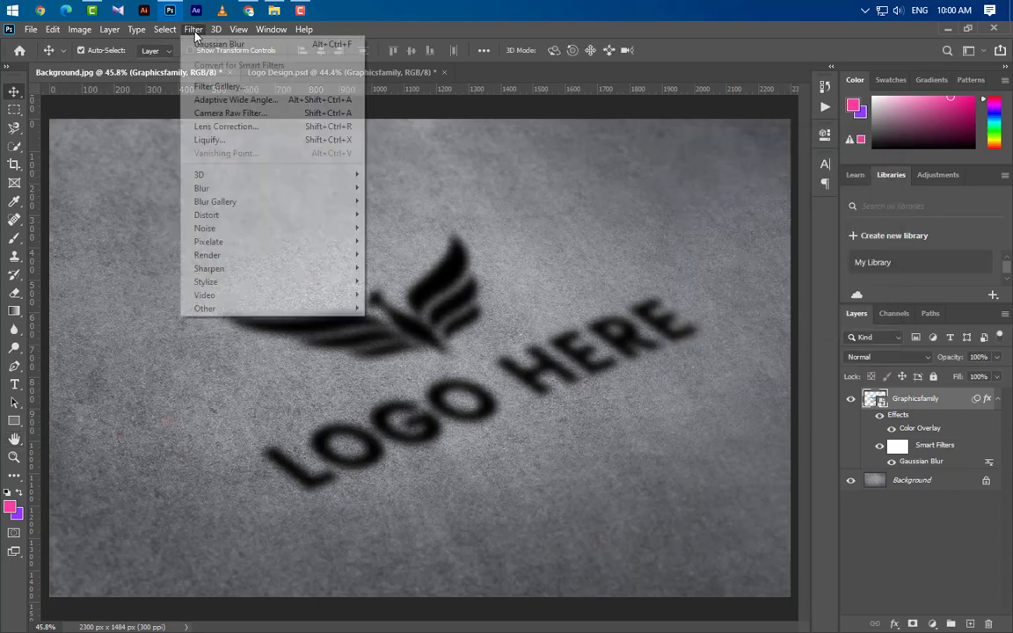
{"action": "mouse_move", "coordinate": [222, 187]}
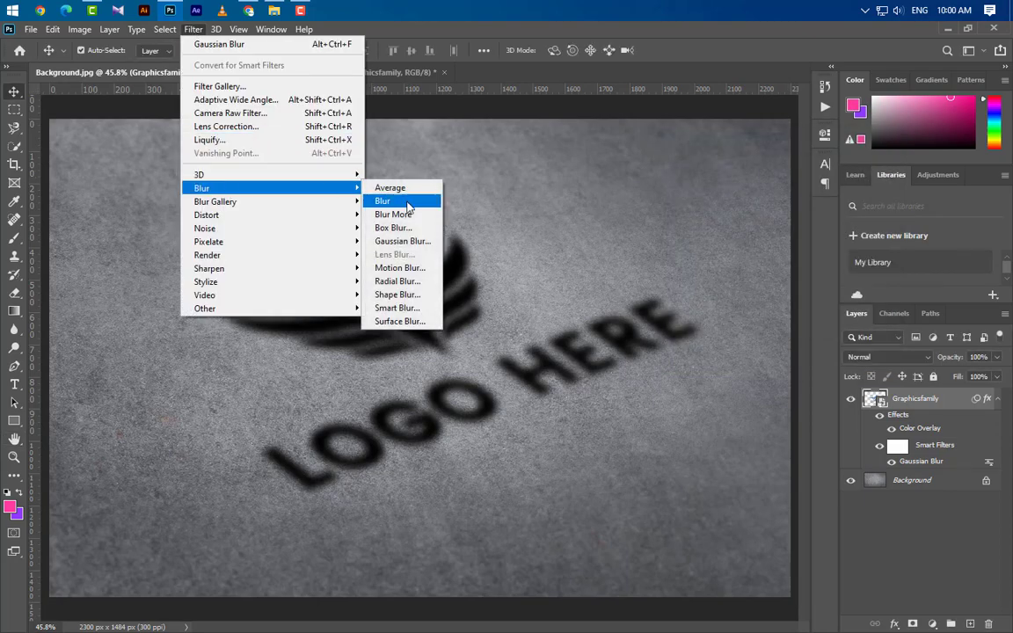
{"action": "left_click", "coordinate": [412, 268]}
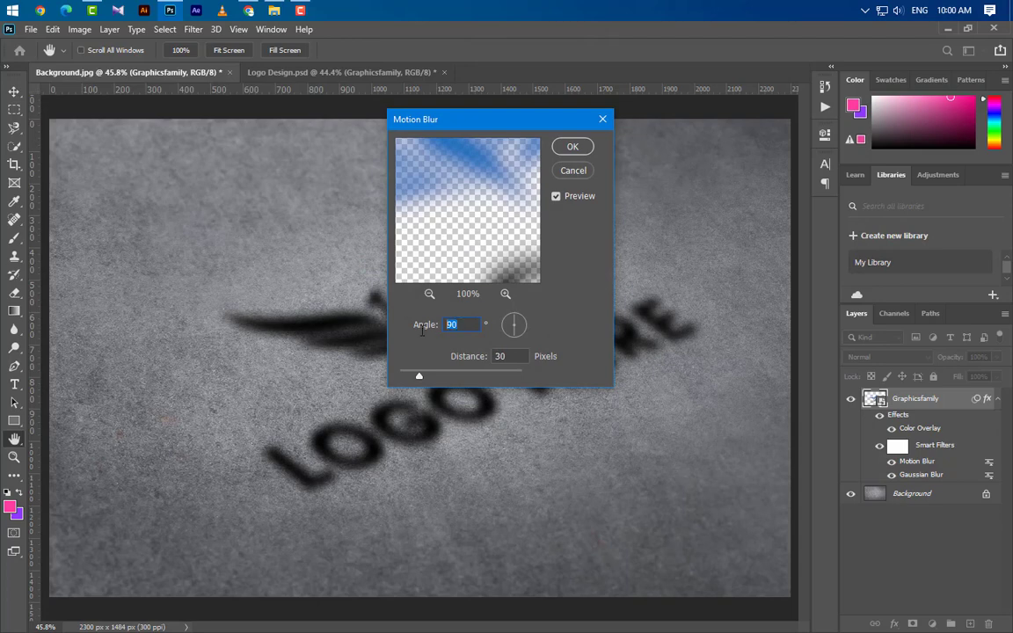
{"action": "type", "text": "-45"}
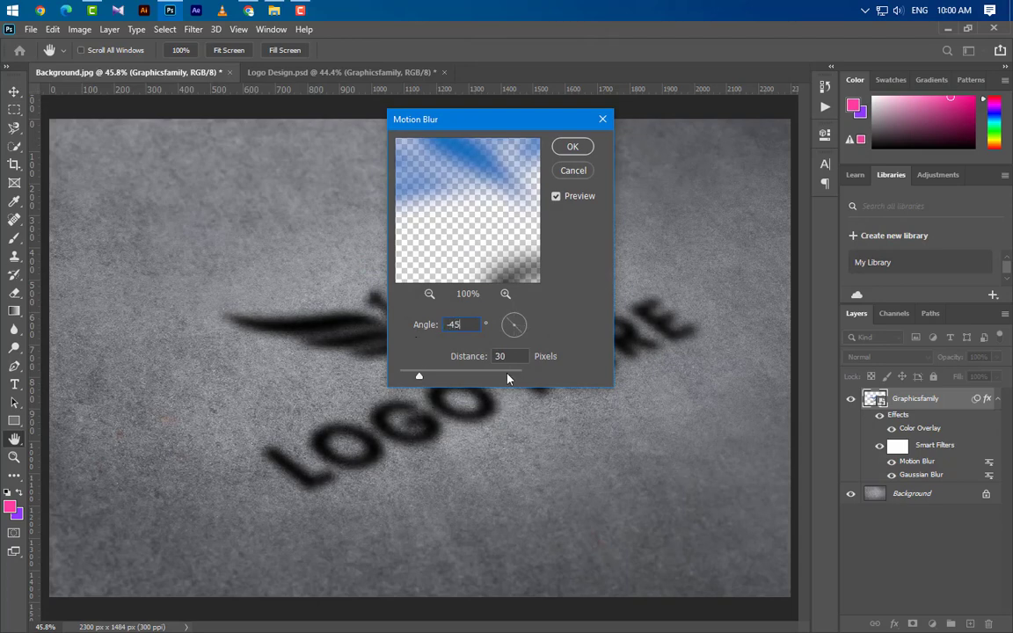
{"action": "key", "text": "Tab"}
{"action": "type", "text": "100"}
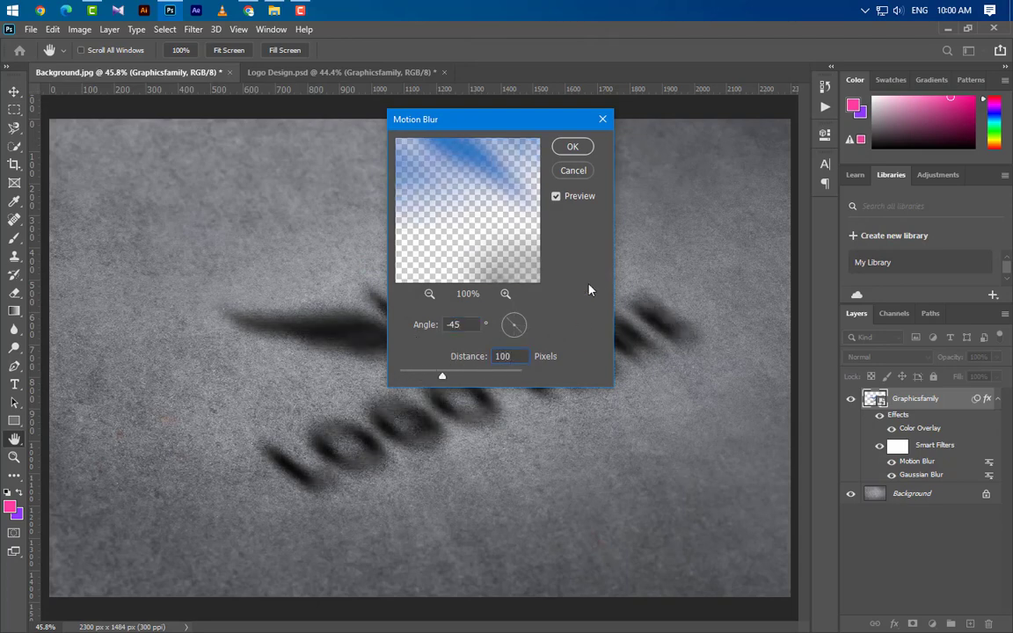
{"action": "left_click", "coordinate": [573, 148]}
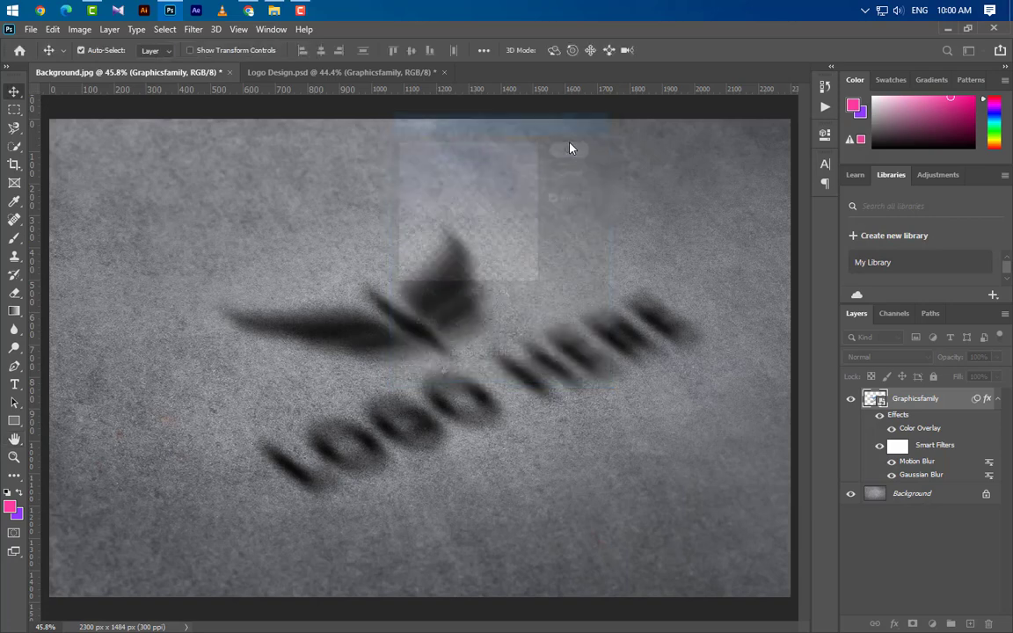
Set the blurred Graphicsfamily layer's opacity to 35% and duplicate the layer
{"action": "left_click", "coordinate": [998, 400]}
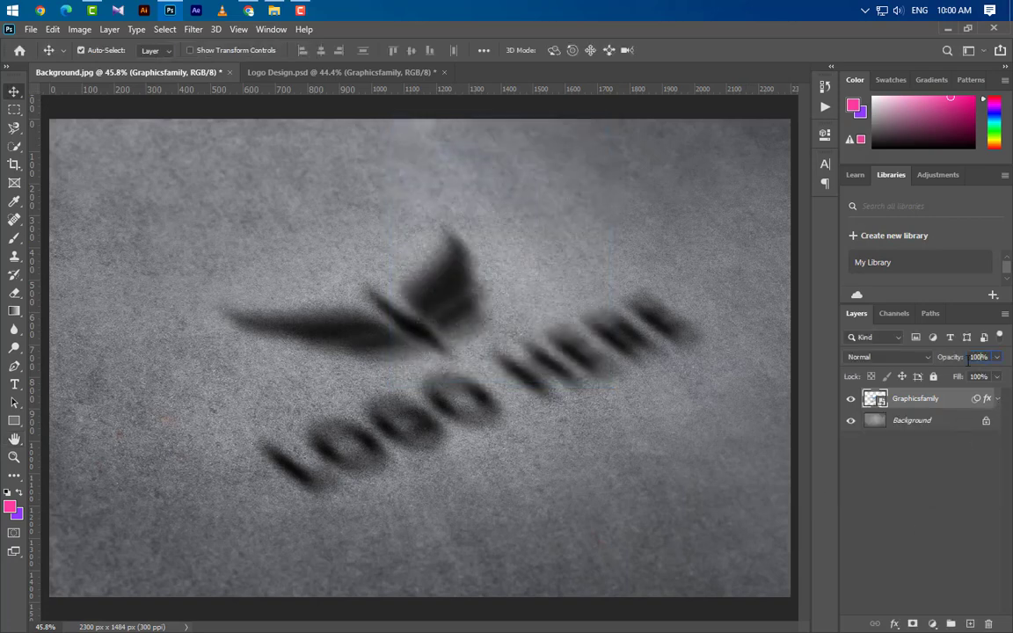
{"action": "type", "text": "35"}
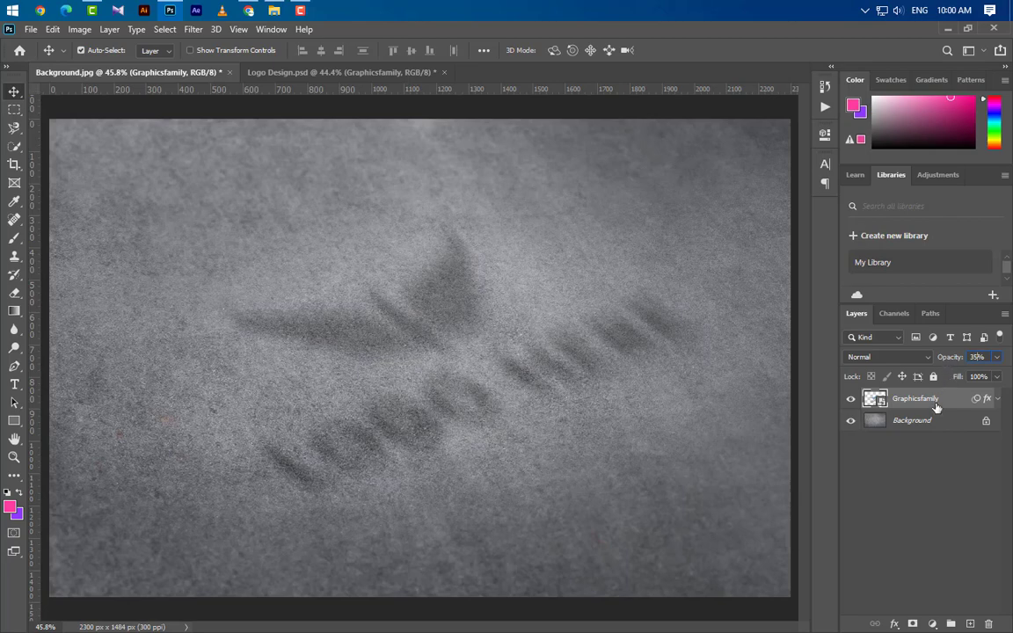
{"action": "left_click_drag", "start_coordinate": [963, 413], "coordinate": [951, 624]}
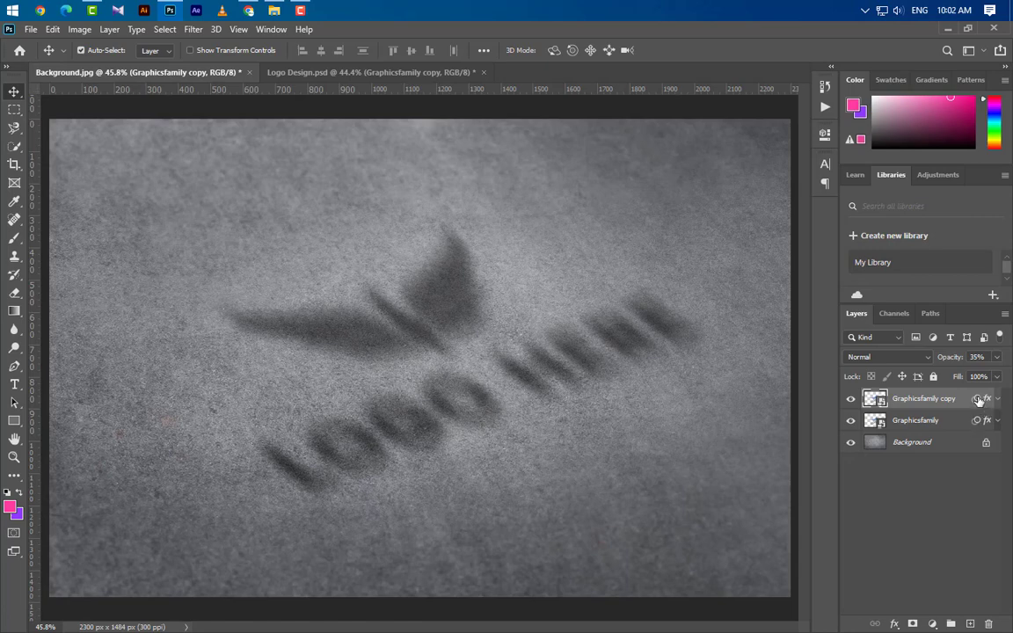
Remove the smart filters from the Graphicsfamily copy layer and set its opacity to 100%
{"action": "left_click_drag", "start_coordinate": [979, 400], "coordinate": [989, 621]}
{"action": "left_click", "coordinate": [998, 357]}
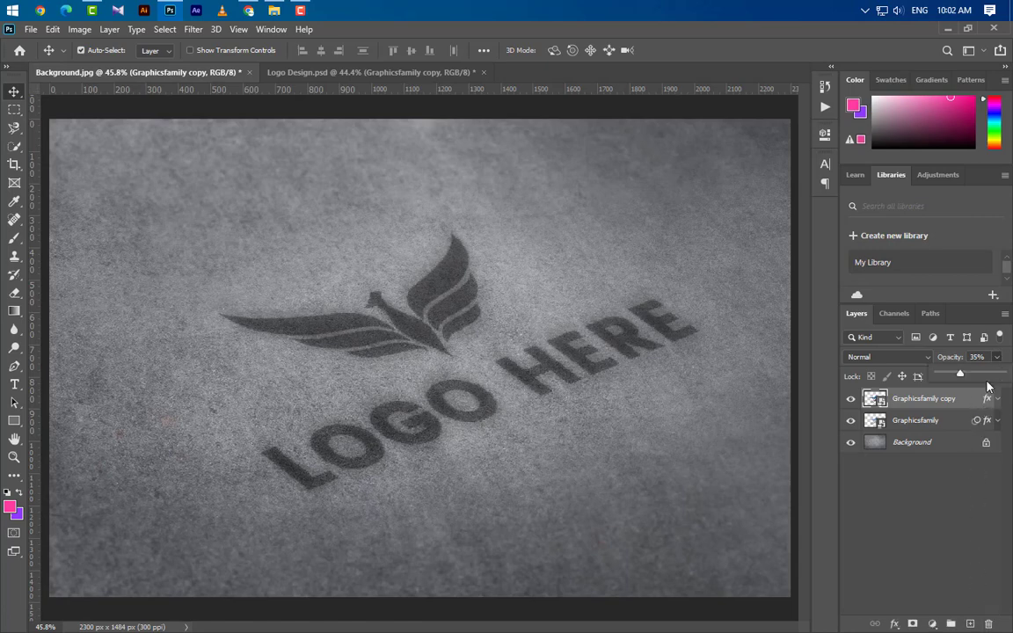
{"action": "left_click_drag", "start_coordinate": [962, 377], "coordinate": [1002, 374]}
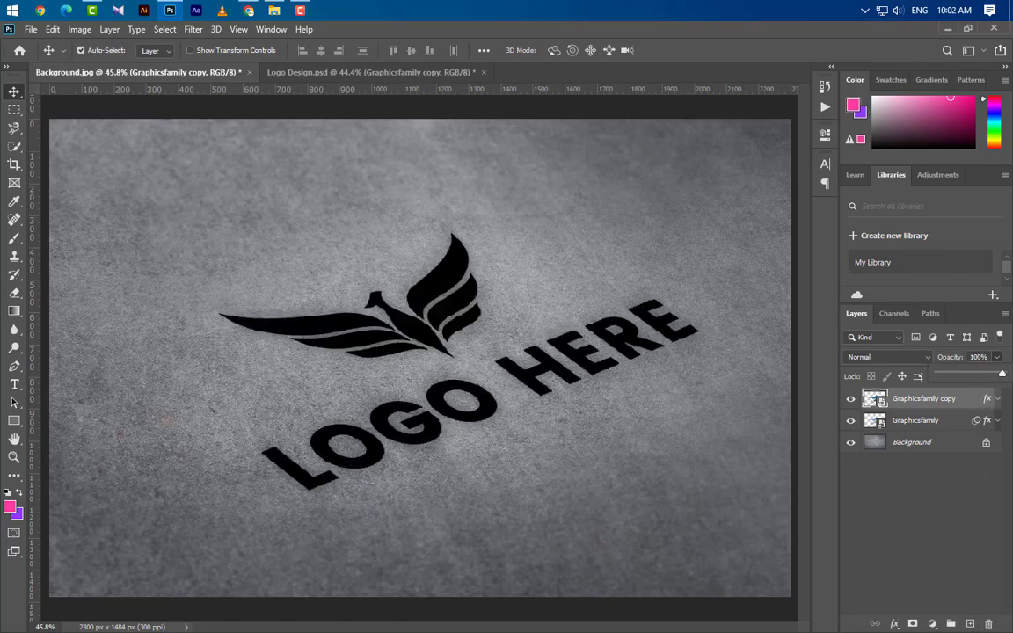
Add a first Drop Shadow to the Graphicsfamily copy layer with 35% opacity and a 20 px distance
{"action": "left_click", "coordinate": [998, 400]}
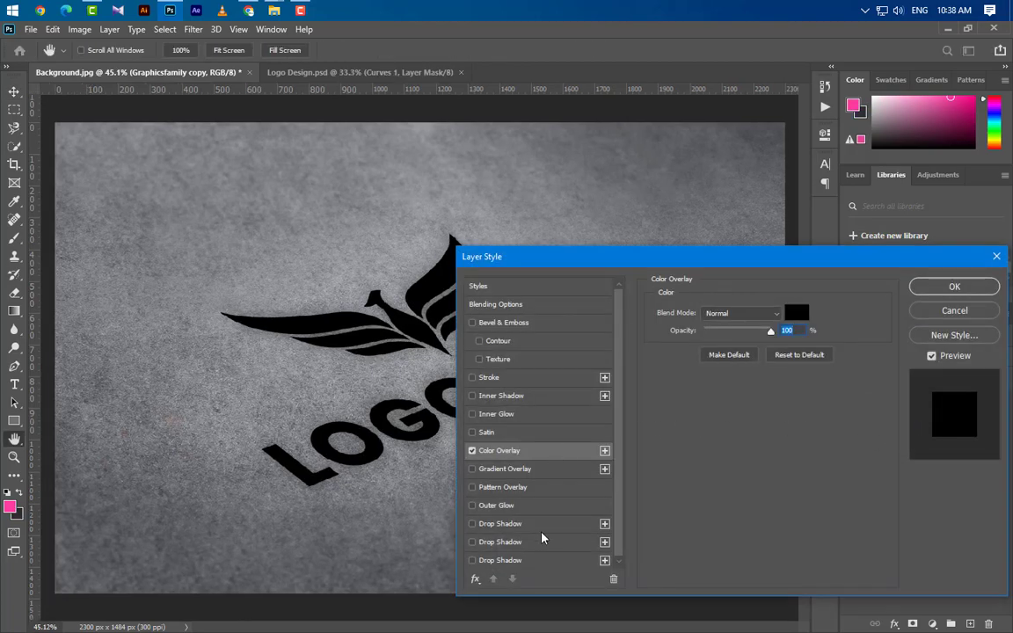
{"action": "left_click", "coordinate": [519, 525]}
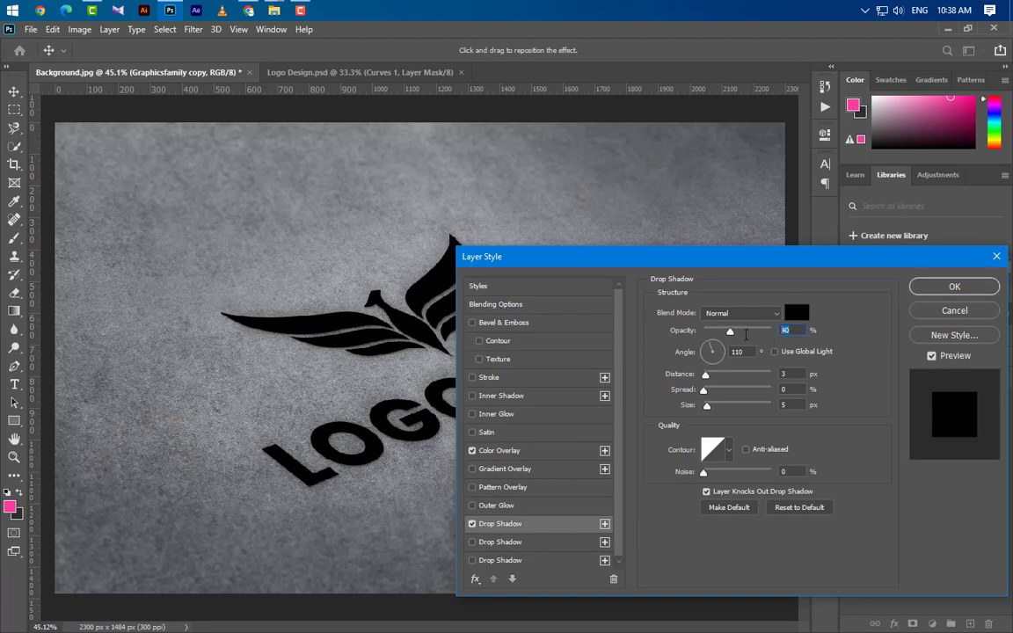
{"action": "type", "text": "35"}
{"action": "key", "text": "Tab"}
{"action": "key", "text": "Tab"}
{"action": "type", "text": "20"}
{"action": "key", "text": "Tab"}
{"action": "key", "text": "Tab"}
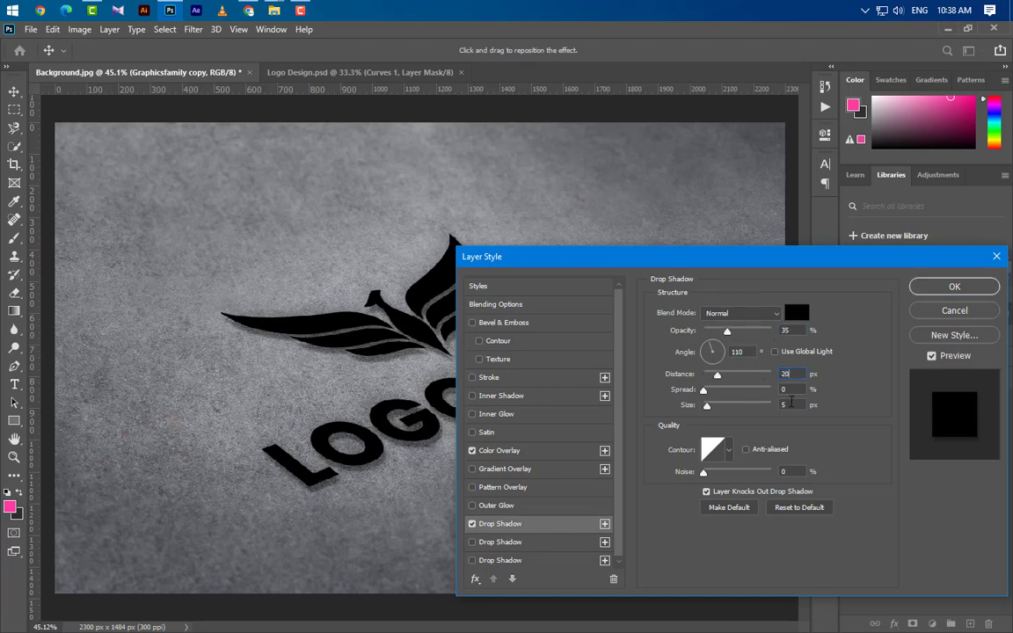
Enable the second Drop Shadow with 25% opacity, 0% spread and a size of 12 px
{"action": "left_click", "coordinate": [570, 542]}
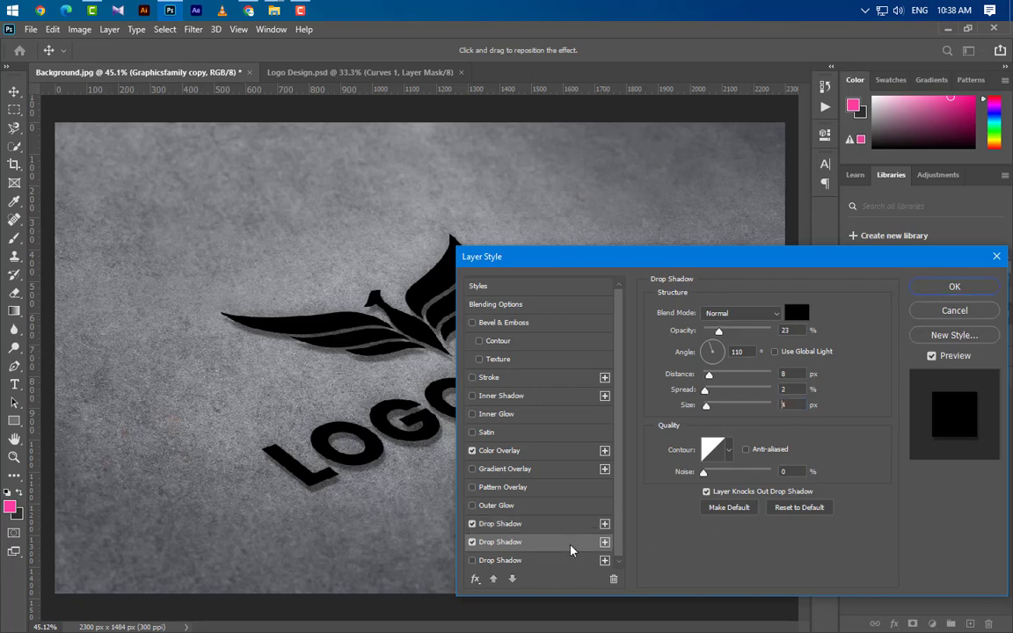
{"action": "double_click", "coordinate": [785, 330]}
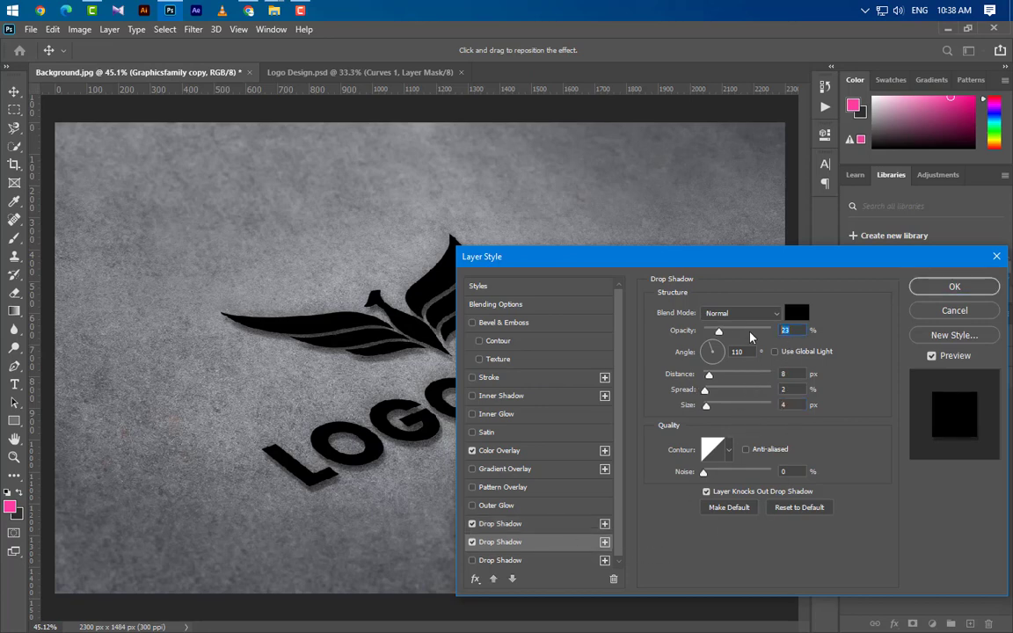
{"action": "type", "text": "25"}
{"action": "key", "text": "Tab"}
{"action": "key", "text": "Tab"}
{"action": "key", "text": "Tab"}
{"action": "type", "text": "0"}
{"action": "key", "text": "Tab"}
{"action": "type", "text": "12"}
Enable the third Drop Shadow with 40% opacity, 5 px distance and 5 px size, apply the styles and collapse the effects list
{"action": "left_click", "coordinate": [545, 560]}
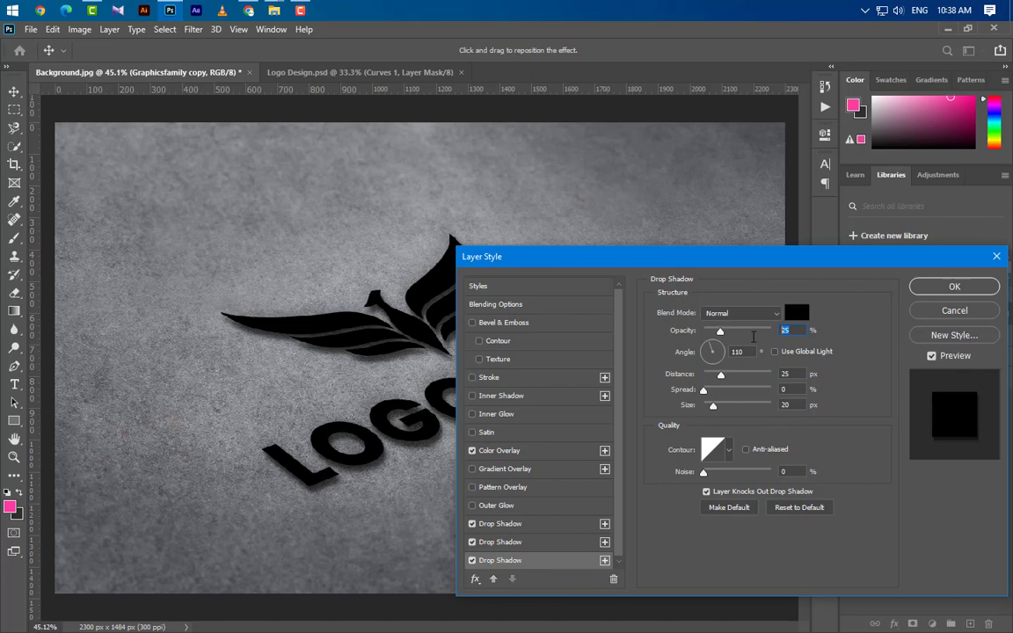
{"action": "type", "text": "40"}
{"action": "key", "text": "Tab"}
{"action": "key", "text": "Tab"}
{"action": "type", "text": "5"}
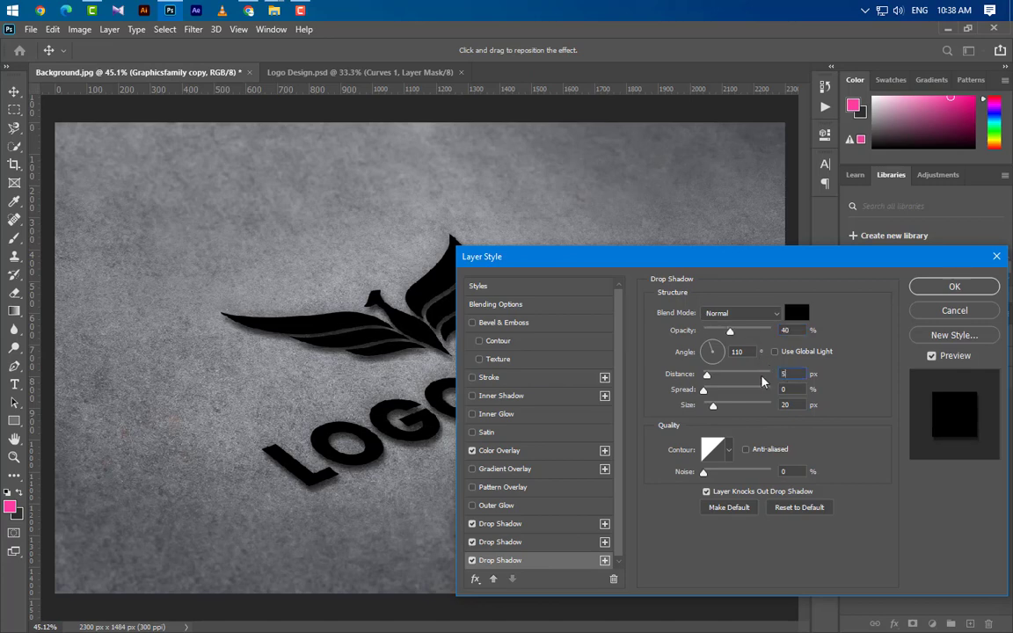
{"action": "key", "text": "Tab"}
{"action": "key", "text": "Tab"}
{"action": "type", "text": "5"}
{"action": "left_click", "coordinate": [955, 287]}
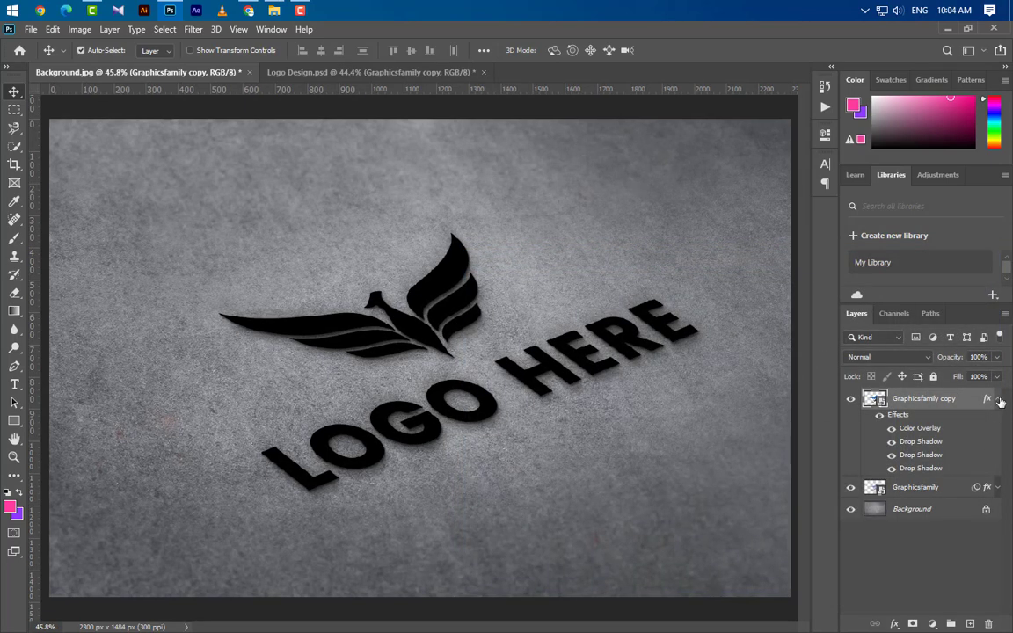
{"action": "left_click", "coordinate": [1000, 401]}
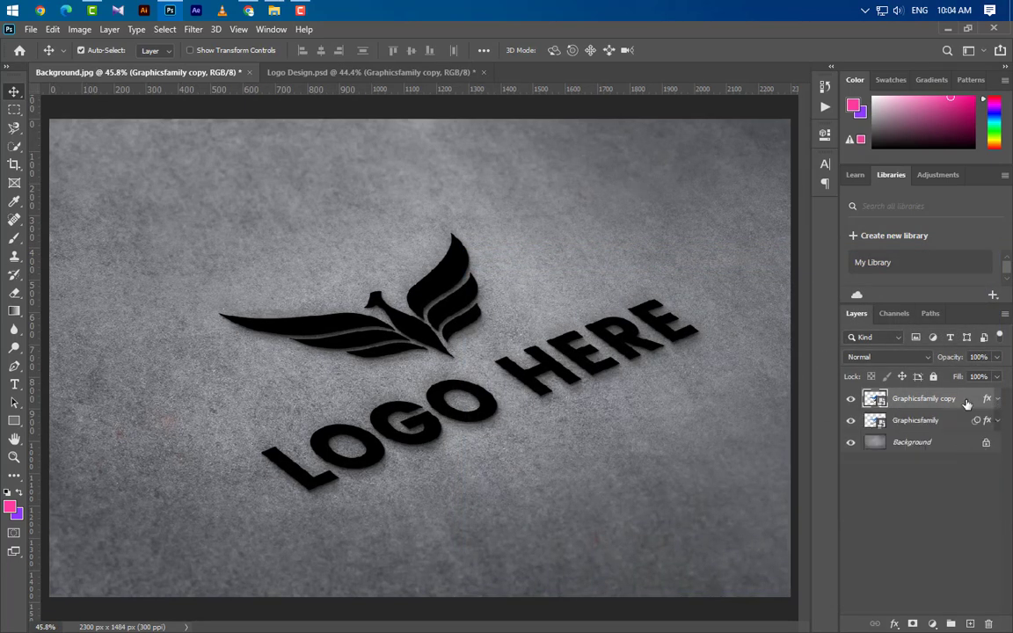
Duplicate the Graphicsfamily copy layer and group the two Graphicsfamily layers beneath the new duplicate
{"action": "left_click_drag", "start_coordinate": [967, 402], "coordinate": [970, 623]}
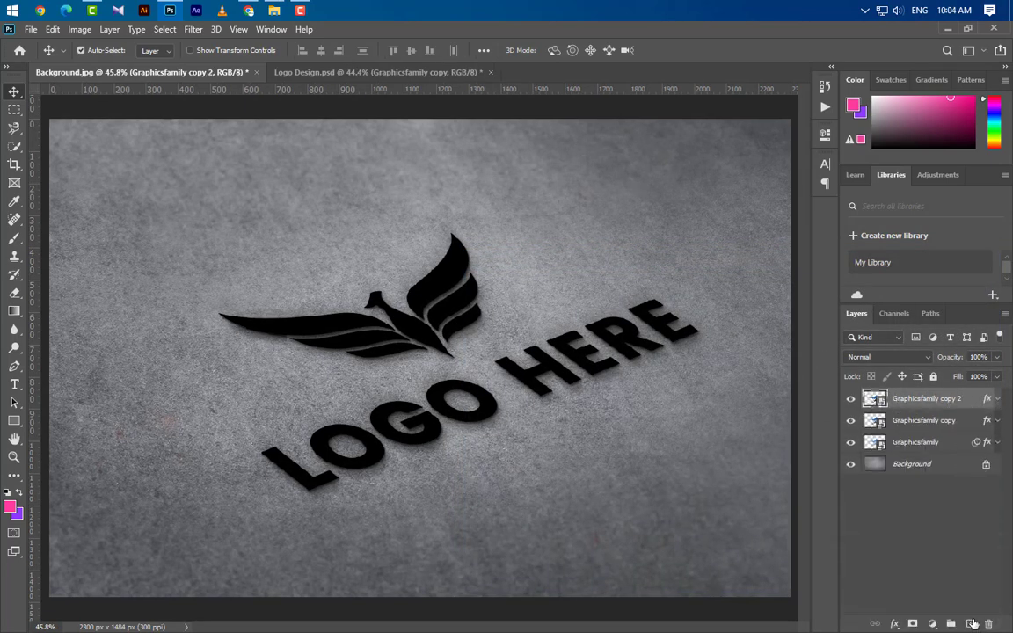
{"action": "left_click", "coordinate": [950, 422]}
{"action": "left_click", "coordinate": [950, 443], "text": "ctrl"}
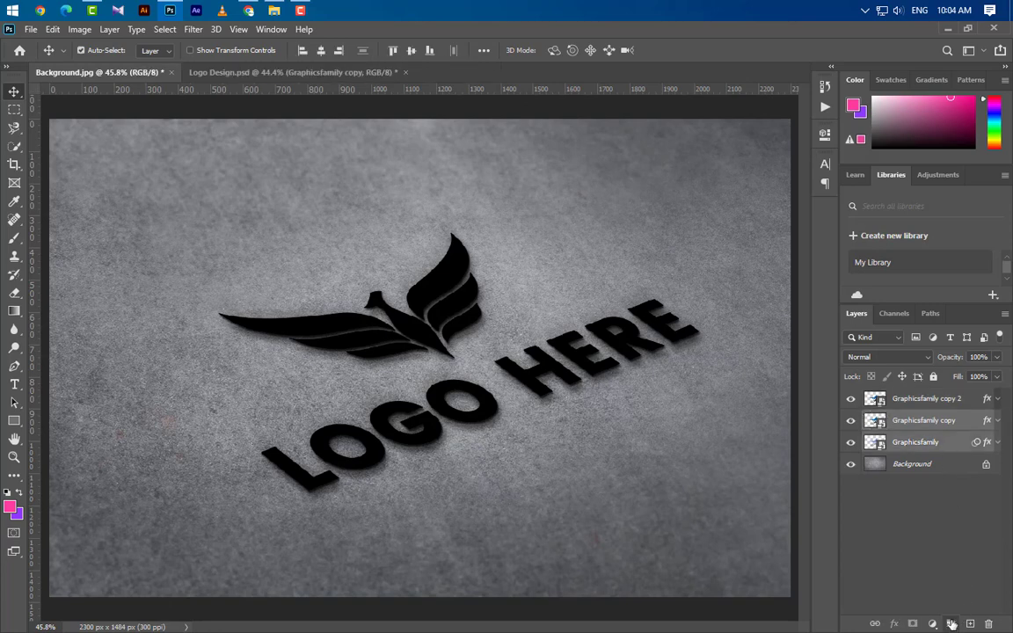
{"action": "key", "text": "ctrl+g"}
Clear the existing effects from the Graphicsfamily copy 2 layer and give it a Color Overlay of #e6e6e6
{"action": "left_click", "coordinate": [950, 406]}
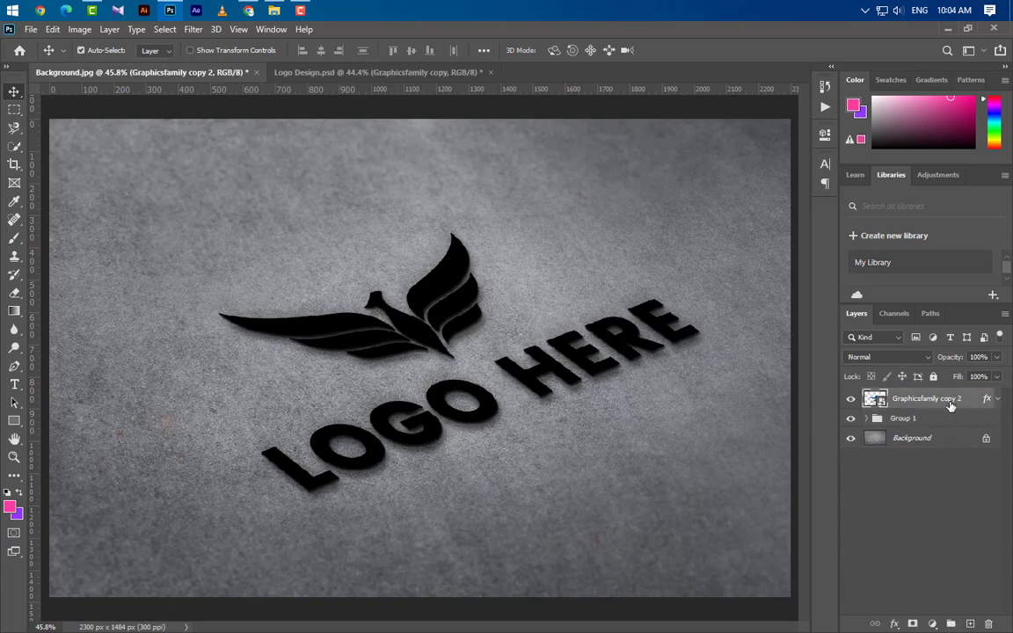
{"action": "left_click_drag", "start_coordinate": [988, 401], "coordinate": [989, 624]}
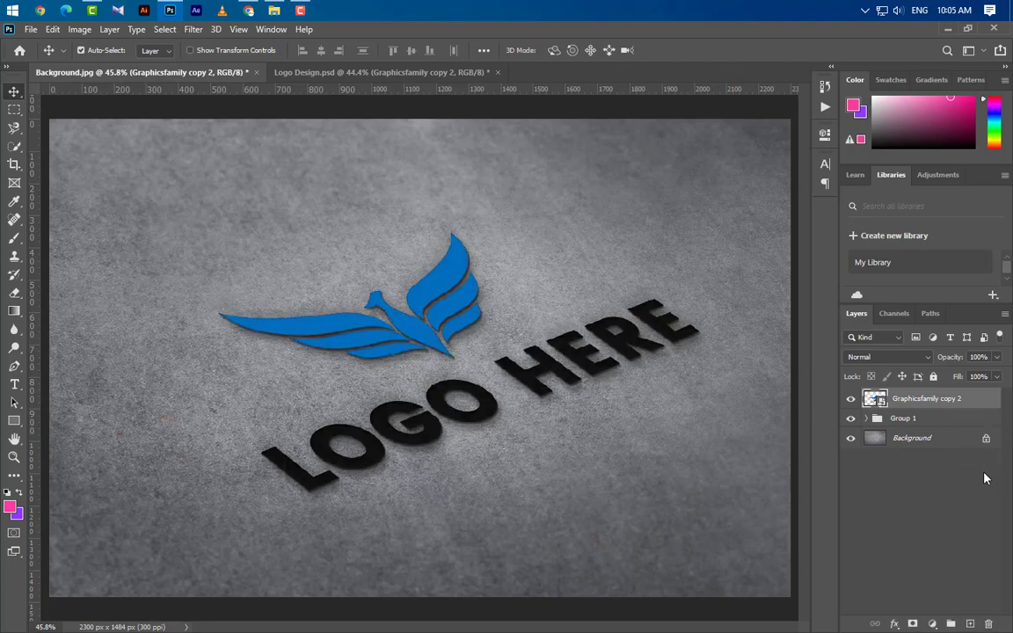
{"action": "double_click", "coordinate": [985, 404]}
{"action": "left_click", "coordinate": [519, 450]}
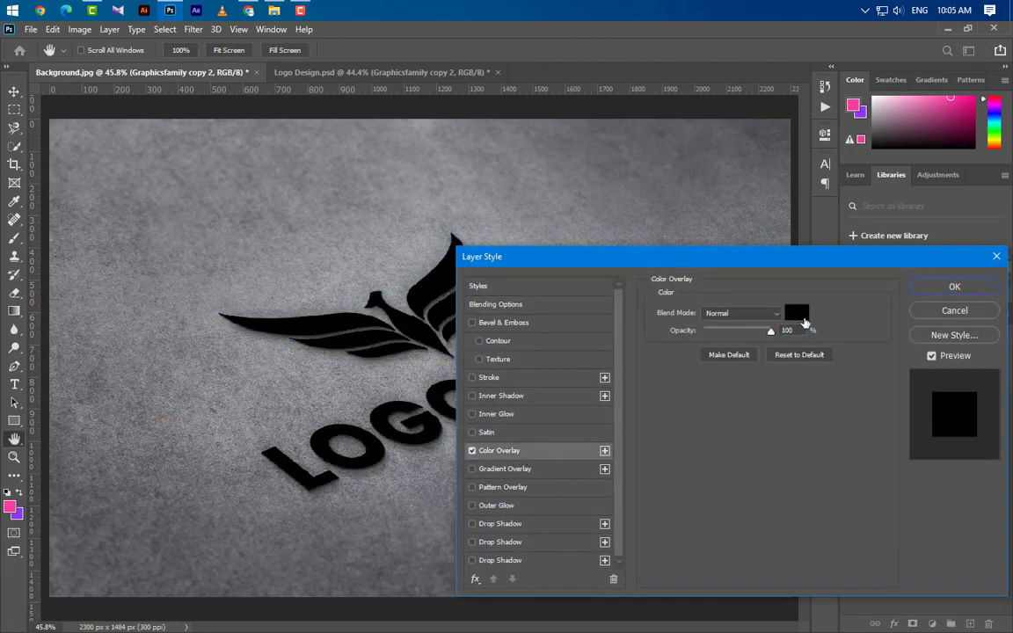
{"action": "left_click", "coordinate": [796, 313]}
{"action": "type", "text": "e6e6e6"}
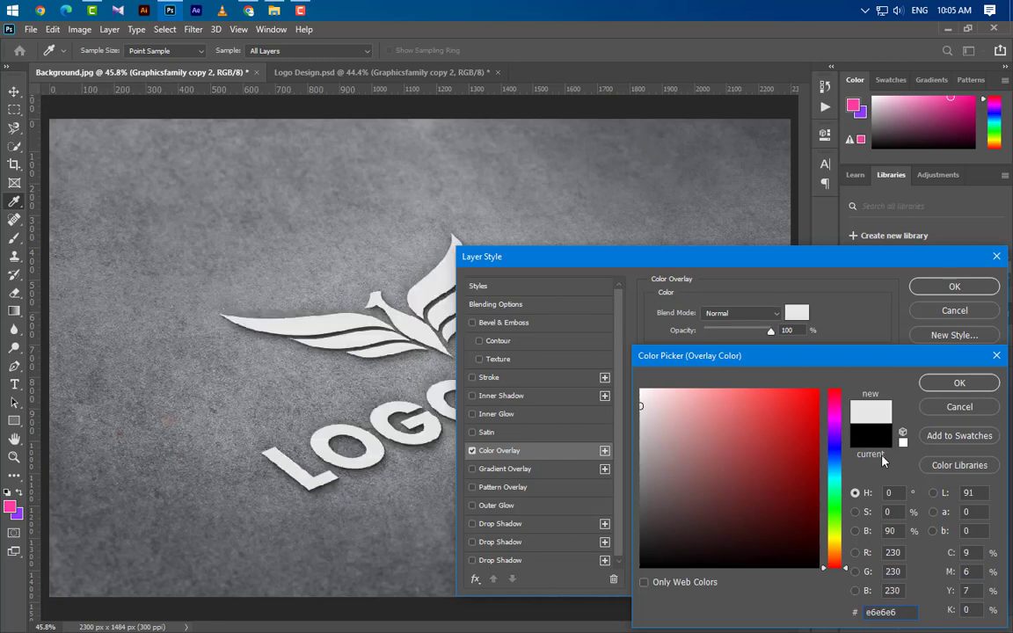
{"action": "left_click", "coordinate": [957, 384]}
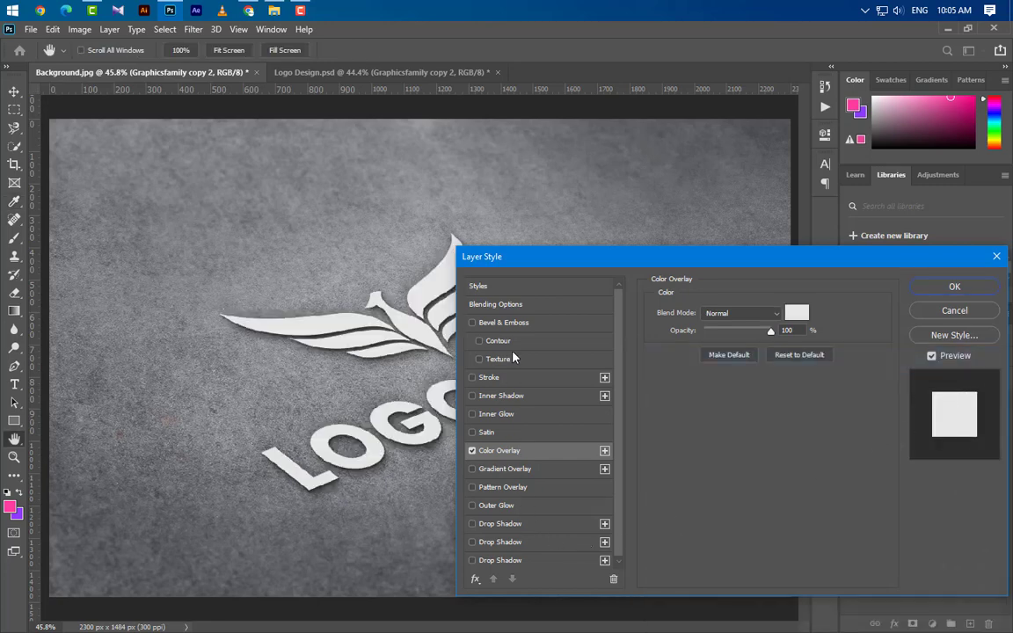
Add Bevel & Emboss with Inner Bevel style, Smooth technique, 1000% depth, Up direction and 35 px size
{"action": "left_click", "coordinate": [519, 323]}
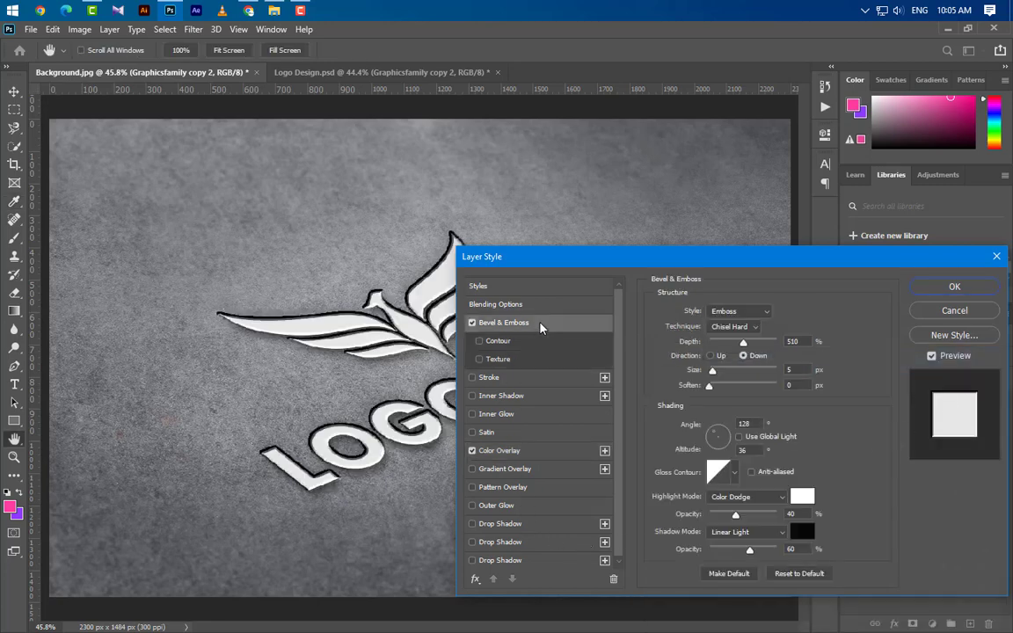
{"action": "left_click", "coordinate": [741, 311]}
{"action": "left_click", "coordinate": [737, 328]}
{"action": "left_click", "coordinate": [737, 327]}
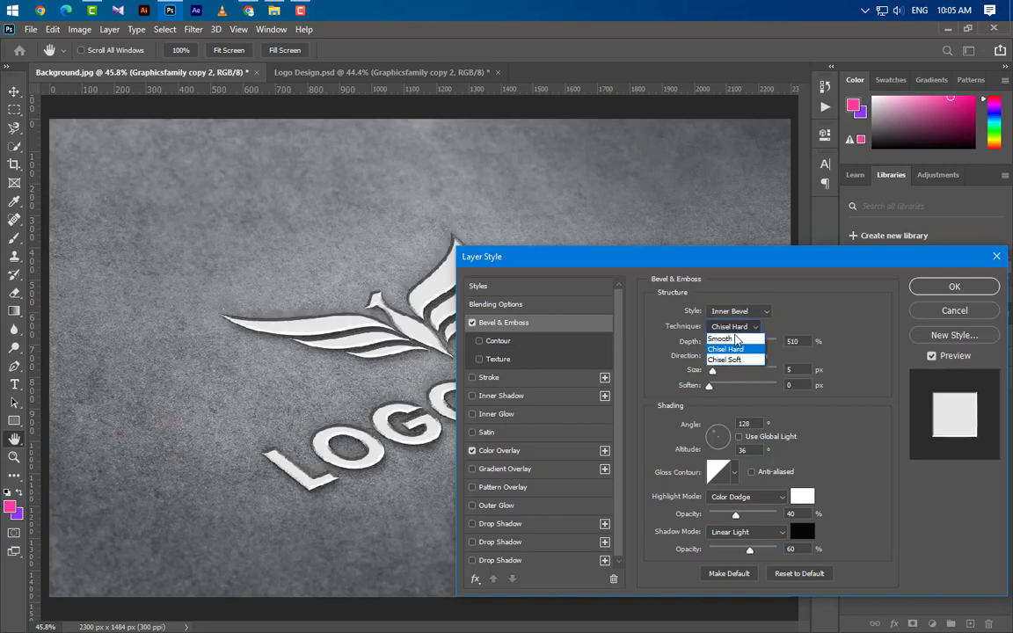
{"action": "left_click", "coordinate": [730, 335]}
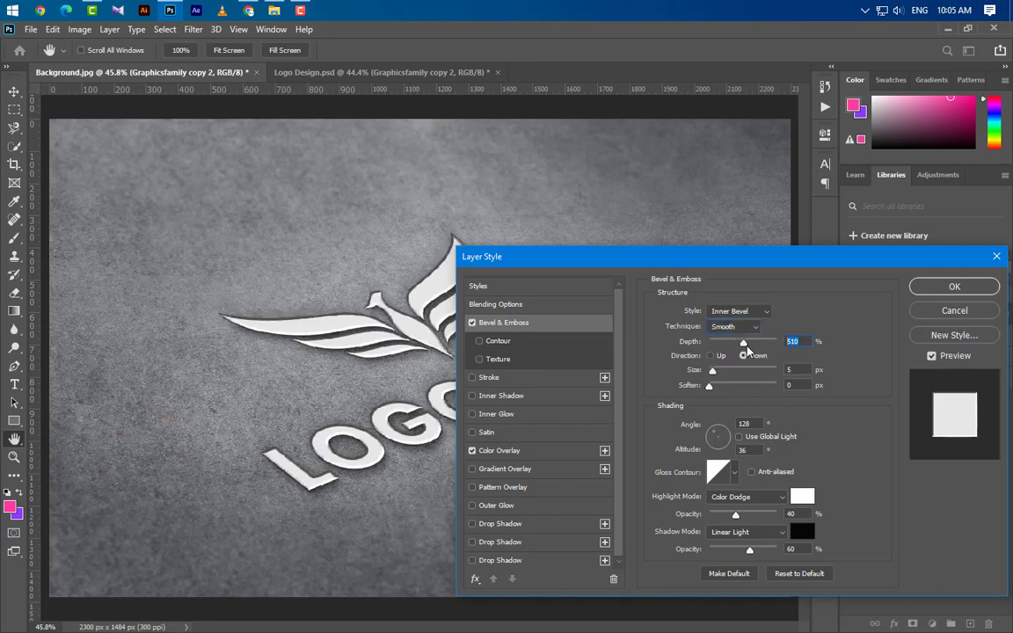
{"action": "left_click_drag", "start_coordinate": [744, 343], "coordinate": [777, 343]}
{"action": "left_click", "coordinate": [711, 356]}
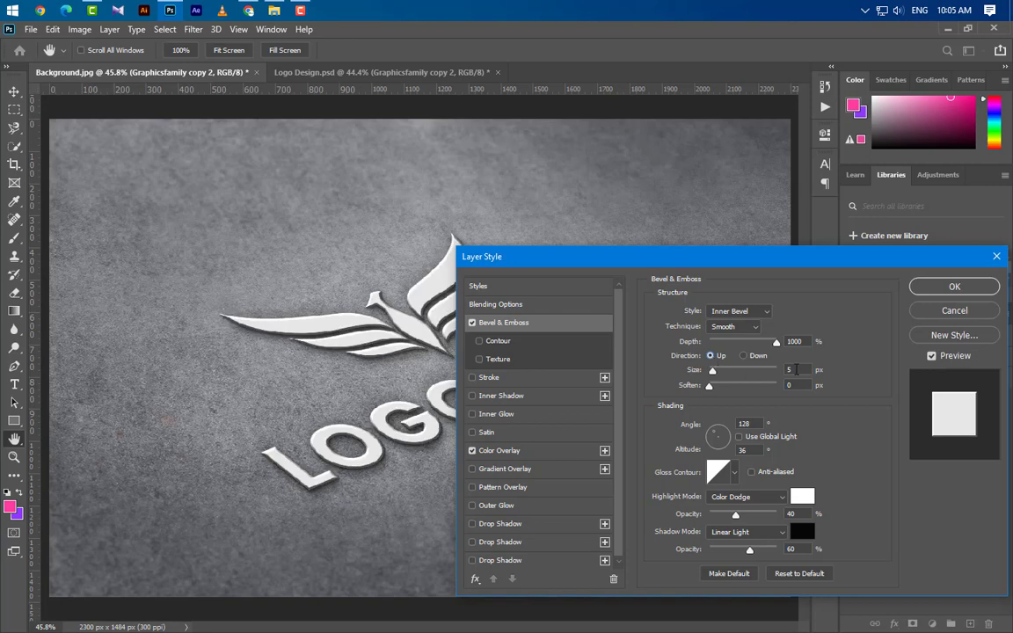
{"action": "double_click", "coordinate": [796, 369]}
{"action": "type", "text": "35"}
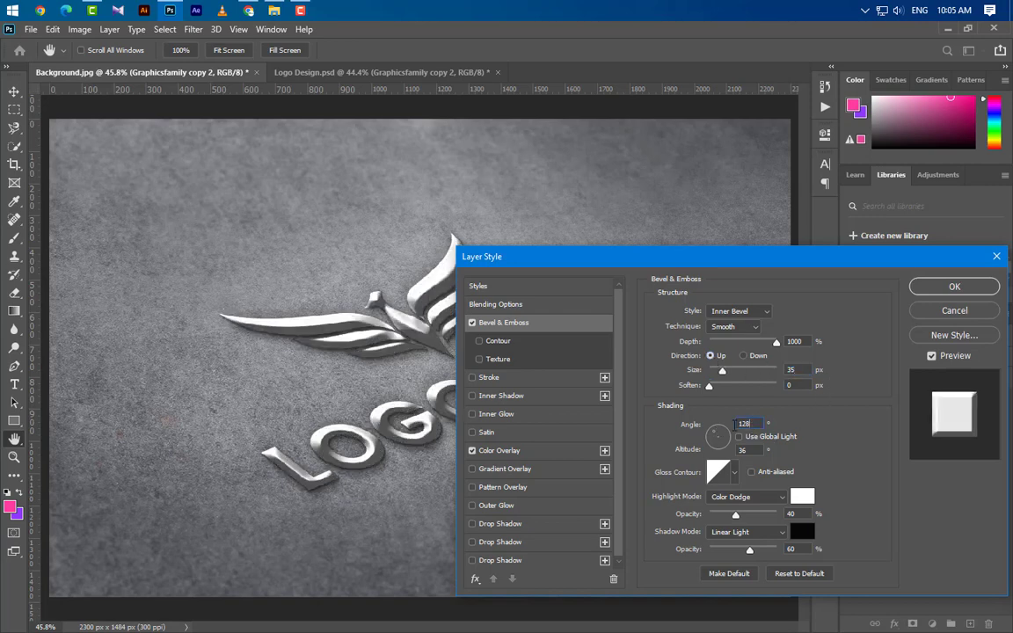
Set the bevel shading to a -69° angle with global light, 65° altitude and an anti-aliased, multi-peaked gloss contour
{"action": "key", "text": "Tab"}
{"action": "key", "text": "Tab"}
{"action": "type", "text": "-69"}
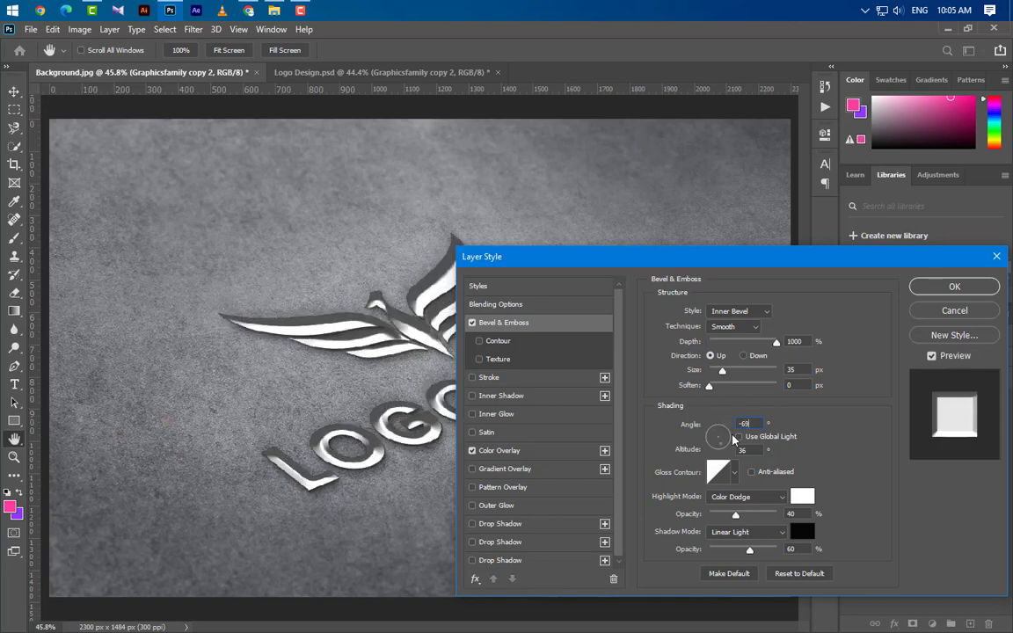
{"action": "key", "text": "Tab"}
{"action": "key", "text": "space"}
{"action": "key", "text": "Tab"}
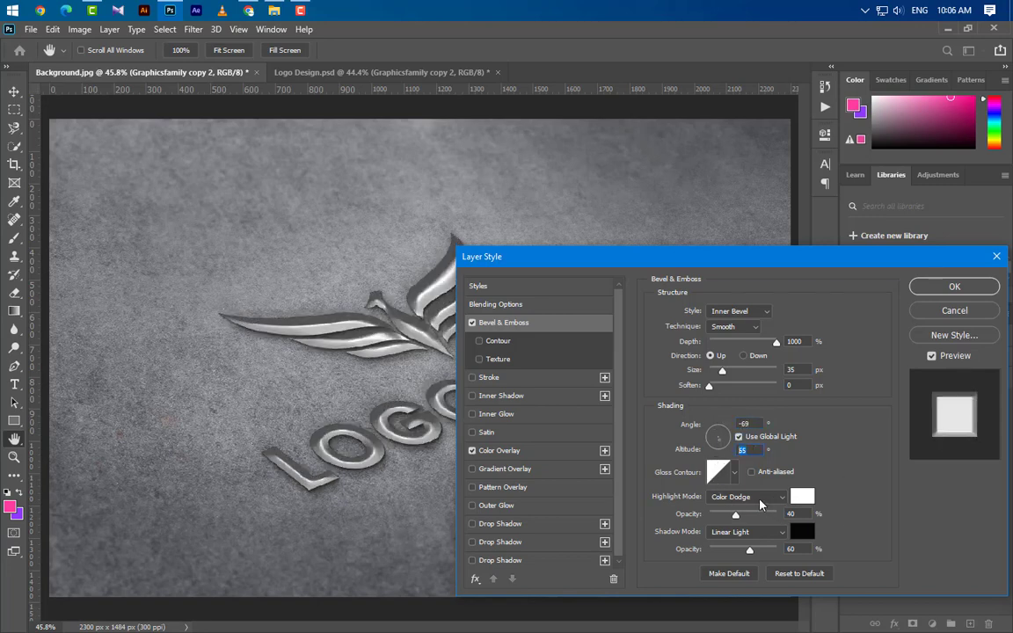
{"action": "left_click", "coordinate": [751, 473]}
{"action": "left_click", "coordinate": [736, 475]}
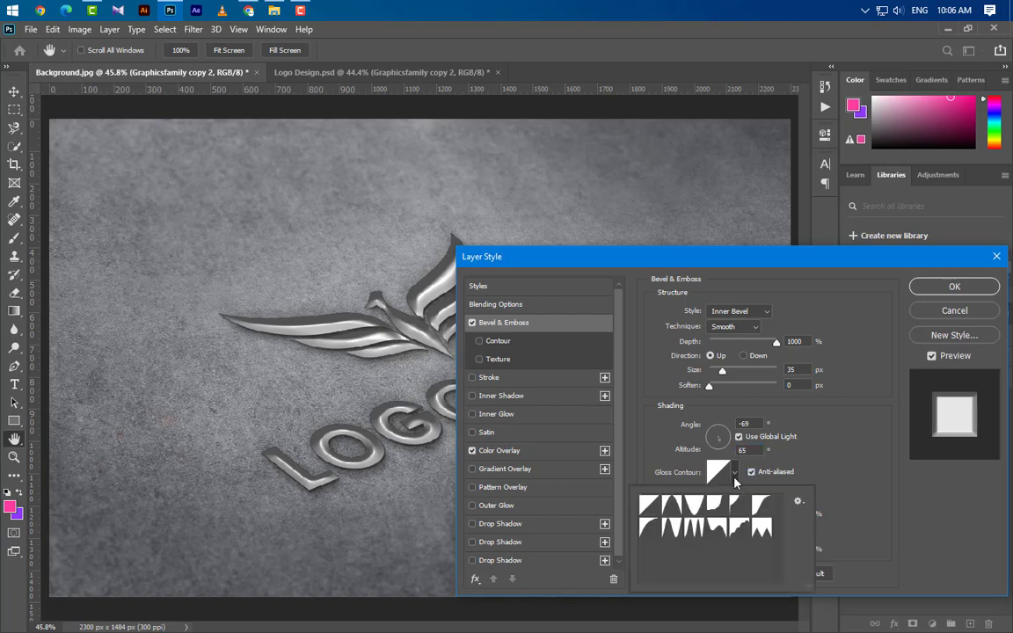
{"action": "left_click", "coordinate": [672, 527]}
{"action": "left_click", "coordinate": [751, 442]}
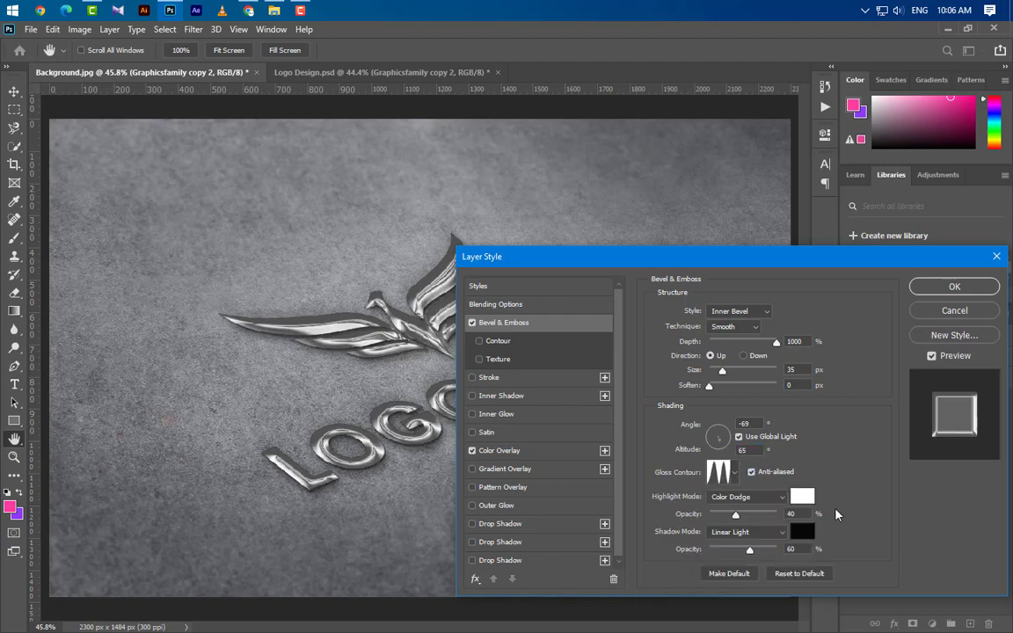
Set the bevel highlight to Screen at 12% opacity and the bevel shadow to Normal at 90% opacity
{"action": "left_click", "coordinate": [754, 498]}
{"action": "left_click", "coordinate": [739, 373]}
{"action": "double_click", "coordinate": [798, 513]}
{"action": "type", "text": "12"}
{"action": "left_click", "coordinate": [770, 536]}
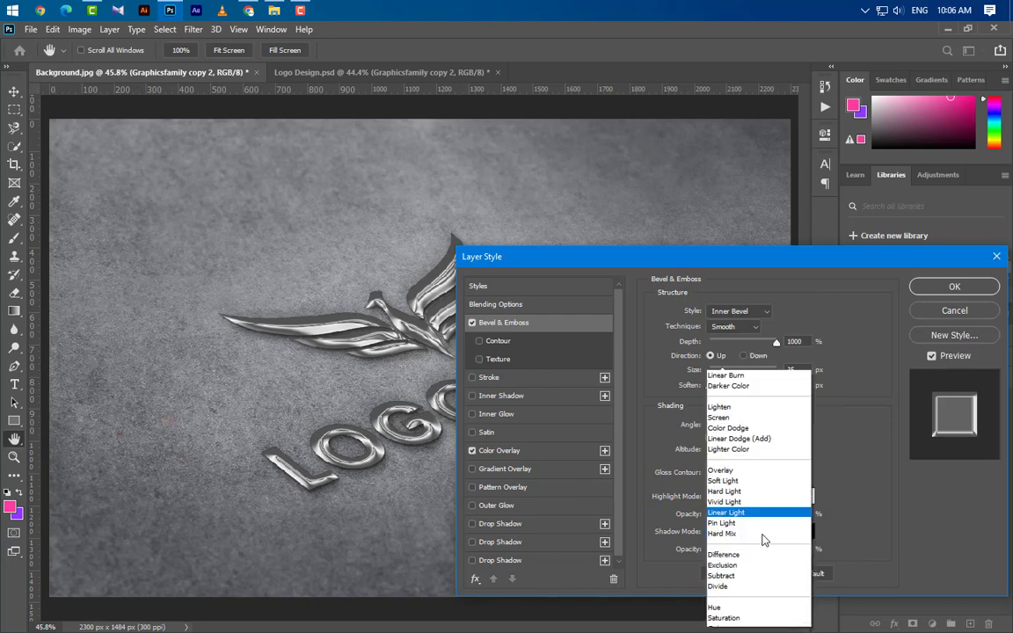
{"action": "left_click", "coordinate": [678, 294]}
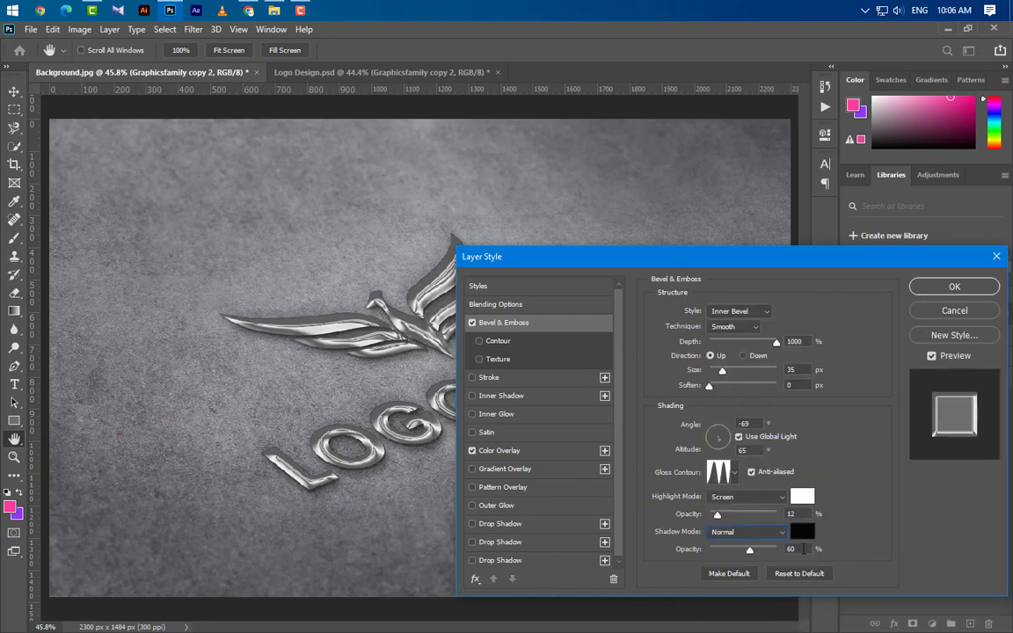
{"action": "double_click", "coordinate": [790, 549]}
{"action": "type", "text": "90"}
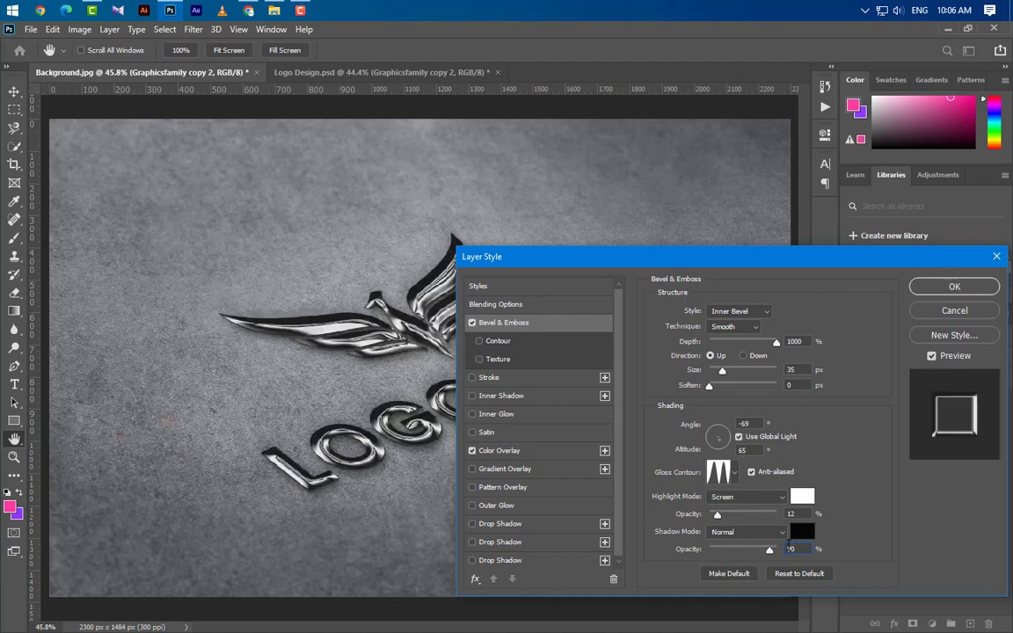
{"action": "key", "text": "Tab"}
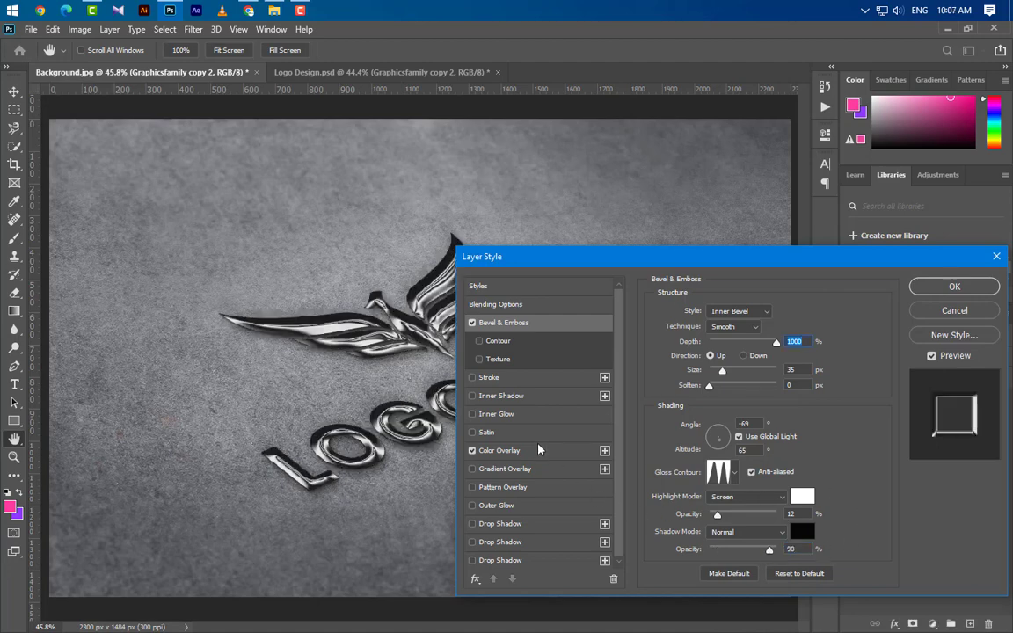
Add a white Inner Shadow in Normal blend mode with 94% opacity and global light
{"action": "left_click", "coordinate": [537, 398]}
{"action": "left_click", "coordinate": [796, 312]}
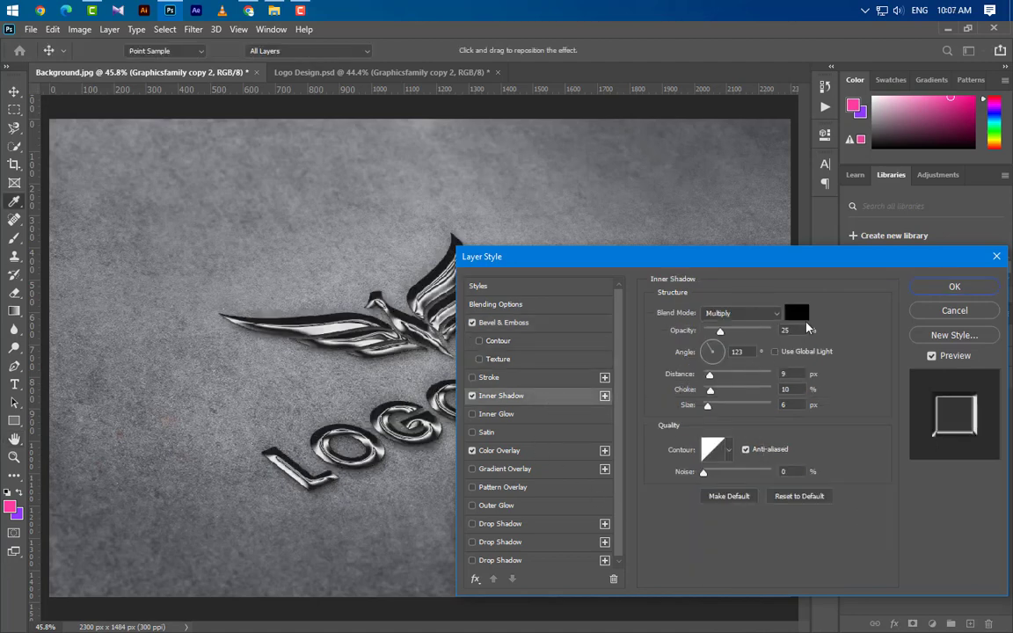
{"action": "left_click_drag", "start_coordinate": [668, 548], "coordinate": [641, 390]}
{"action": "left_click", "coordinate": [959, 382]}
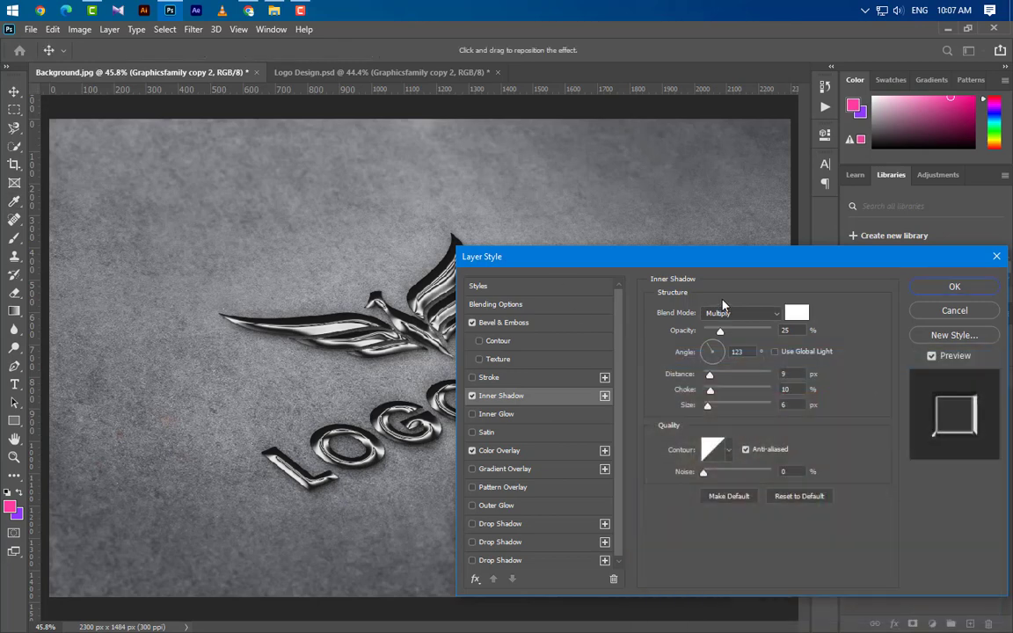
{"action": "left_click", "coordinate": [741, 315]}
{"action": "left_click", "coordinate": [737, 295]}
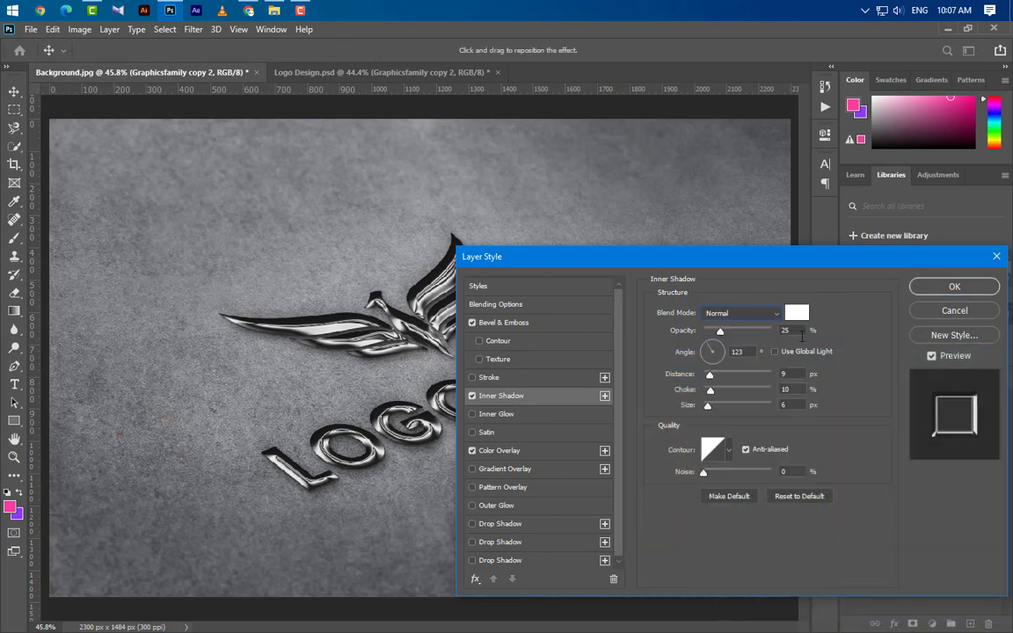
{"action": "left_click", "coordinate": [766, 331]}
{"action": "left_click", "coordinate": [775, 352]}
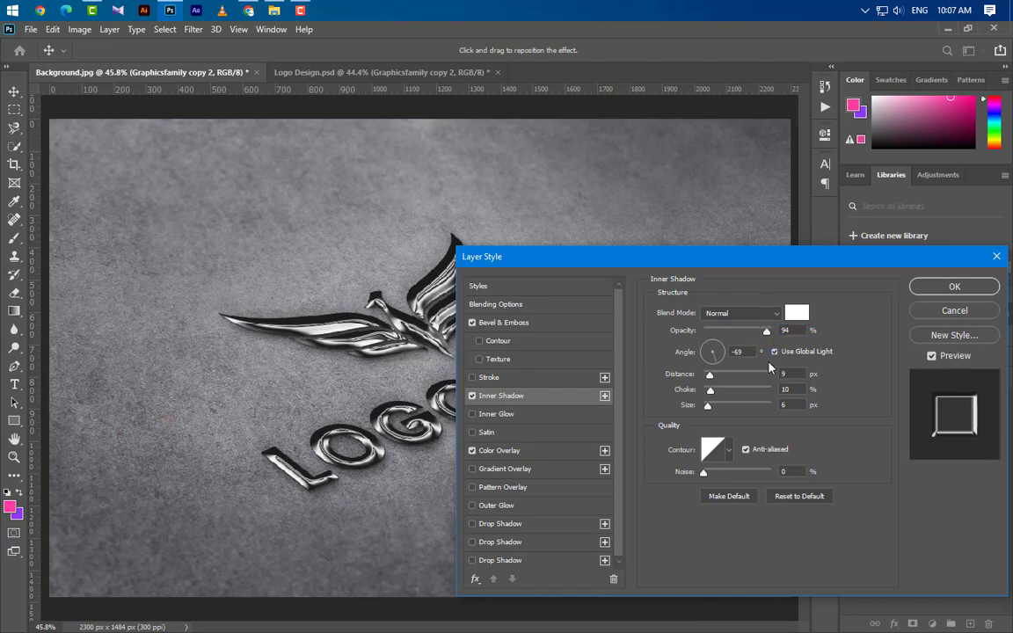
Set the Inner Shadow to 22 px distance and 0% choke, apply the styles and collapse the effects list
{"action": "double_click", "coordinate": [748, 352]}
{"action": "key", "text": "Tab"}
{"action": "type", "text": "22"}
{"action": "key", "text": "Tab"}
{"action": "type", "text": "0"}
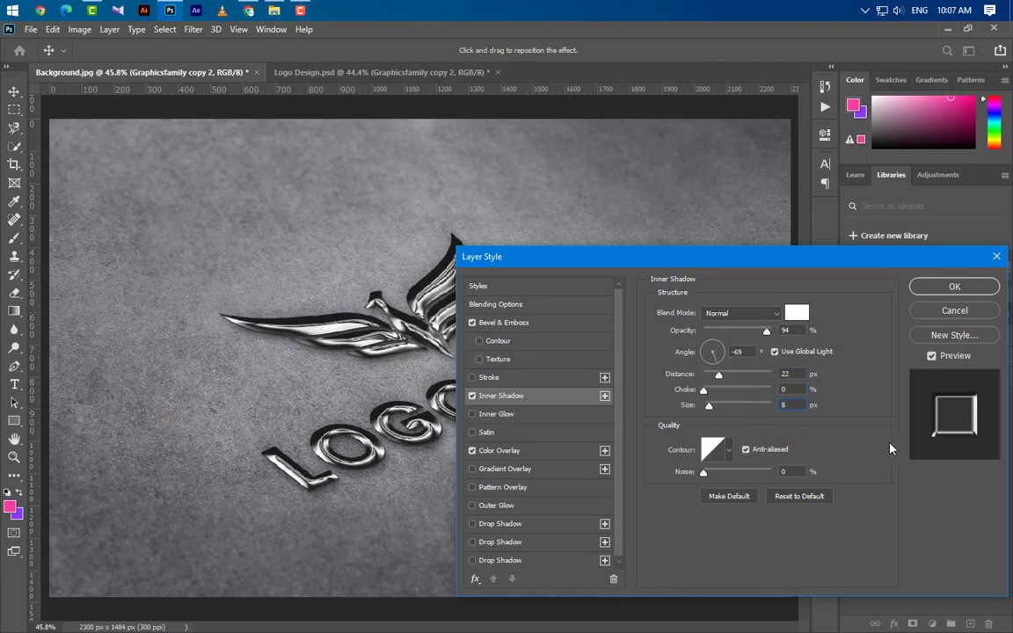
{"action": "left_click", "coordinate": [954, 287]}
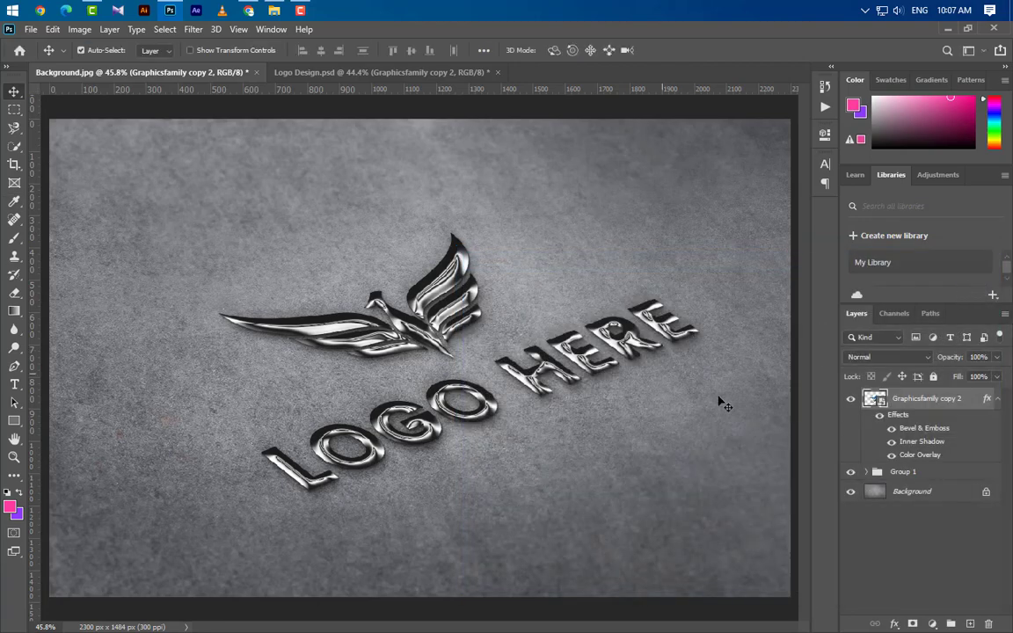
{"action": "left_click", "coordinate": [998, 398]}
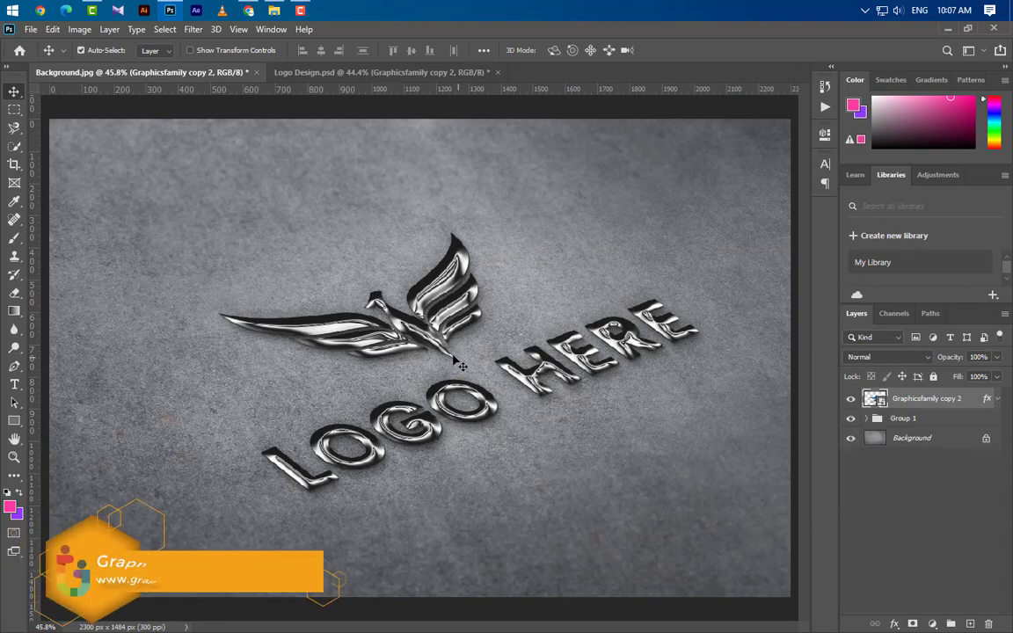
Duplicate the top logo layer 23 times, nudging each new copy slightly upward to build a stacked 3D extrusion
{"action": "scroll", "coordinate": [492, 357], "scroll_direction": "up", "scroll_amount": 1}
{"action": "scroll", "coordinate": [492, 357], "scroll_direction": "up", "scroll_amount": 6}
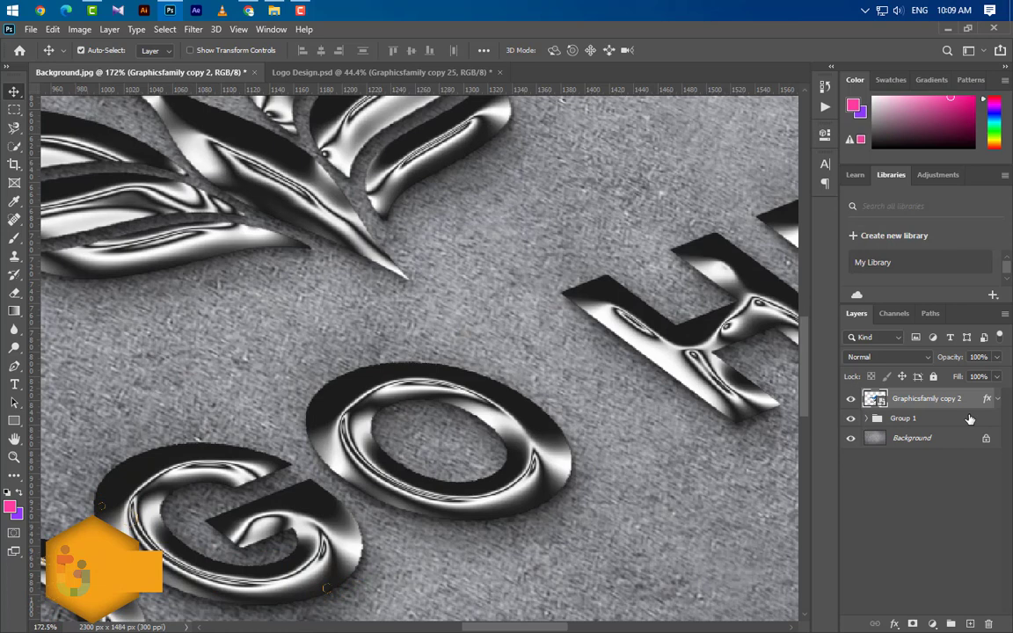
{"action": "left_click_drag", "start_coordinate": [927, 405], "coordinate": [970, 624]}
{"action": "key", "text": "Up"}
{"action": "key", "text": "Up"}
{"action": "left_click_drag", "start_coordinate": [924, 398], "coordinate": [970, 624]}
{"action": "key", "text": "Up"}
{"action": "left_click_drag", "start_coordinate": [924, 398], "coordinate": [971, 624]}
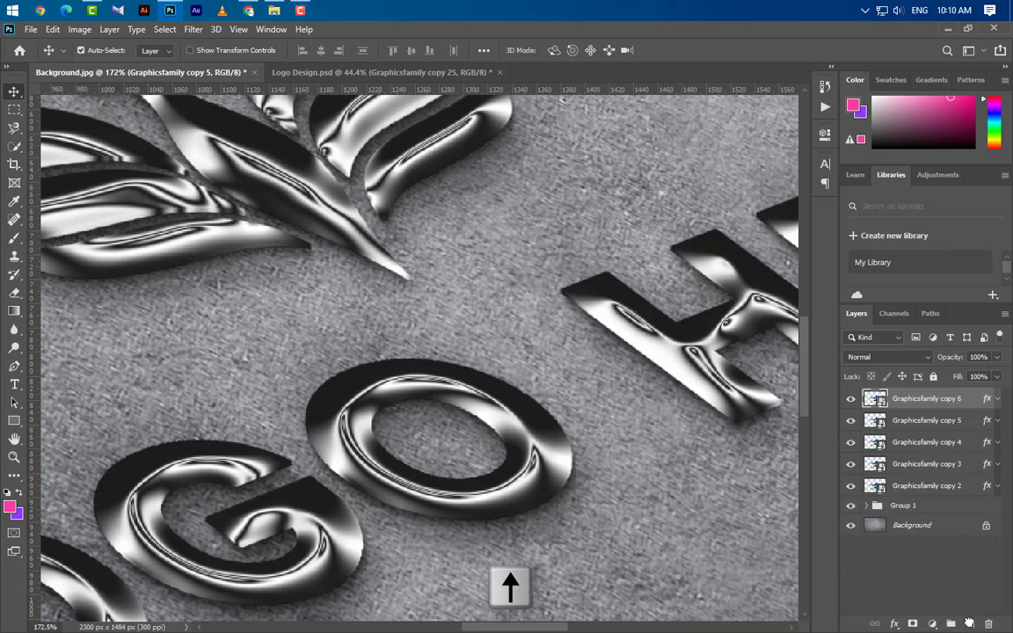
{"action": "key", "text": "Up"}
{"action": "left_click_drag", "start_coordinate": [924, 398], "coordinate": [971, 624]}
{"action": "key", "text": "Up"}
{"action": "left_click_drag", "start_coordinate": [868, 398], "coordinate": [971, 623]}
{"action": "key", "text": "Up"}
{"action": "left_click_drag", "start_coordinate": [871, 399], "coordinate": [971, 623]}
{"action": "key", "text": "Up"}
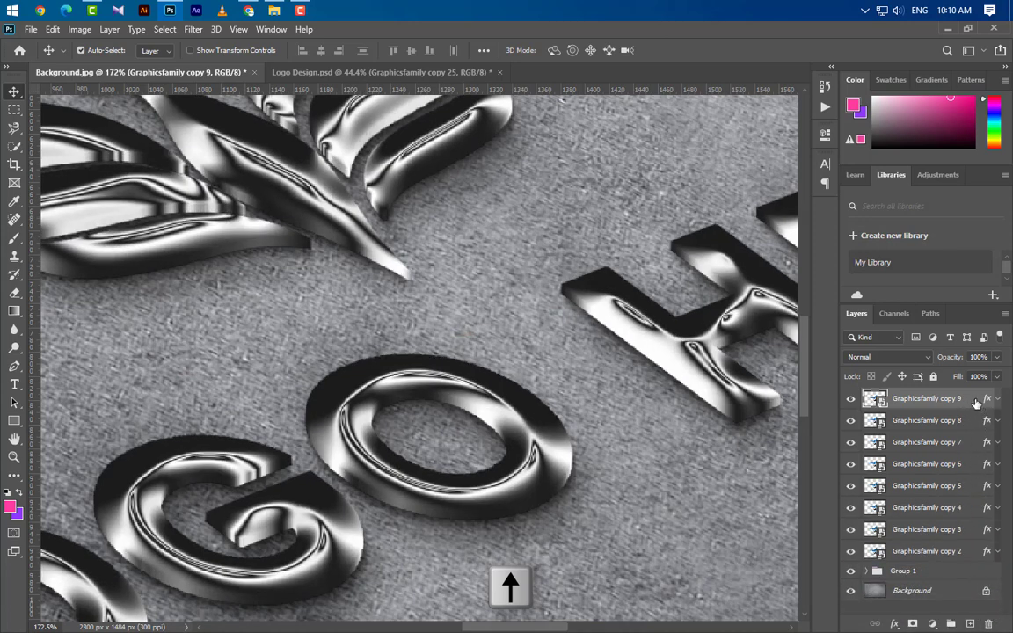
{"action": "left_click_drag", "start_coordinate": [871, 399], "coordinate": [971, 622]}
{"action": "key", "text": "Up"}
{"action": "key", "text": "Up"}
{"action": "left_click_drag", "start_coordinate": [871, 398], "coordinate": [970, 624]}
{"action": "key", "text": "Up"}
{"action": "left_click_drag", "start_coordinate": [871, 398], "coordinate": [969, 402]}
{"action": "key", "text": "Up"}
{"action": "key", "text": "Up"}
{"action": "key", "text": "Up"}
{"action": "left_click_drag", "start_coordinate": [972, 599], "coordinate": [972, 624]}
{"action": "key", "text": "Up"}
{"action": "left_click_drag", "start_coordinate": [973, 401], "coordinate": [971, 624]}
{"action": "key", "text": "Up"}
{"action": "left_click_drag", "start_coordinate": [972, 401], "coordinate": [970, 623]}
{"action": "key", "text": "Up"}
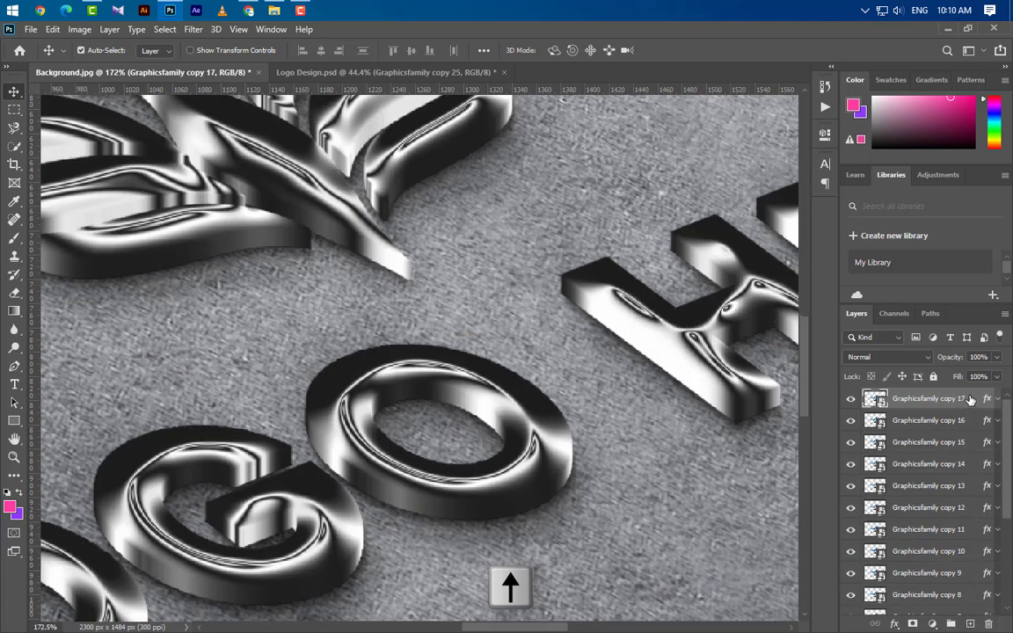
{"action": "left_click_drag", "start_coordinate": [971, 402], "coordinate": [971, 624]}
{"action": "key", "text": "Up"}
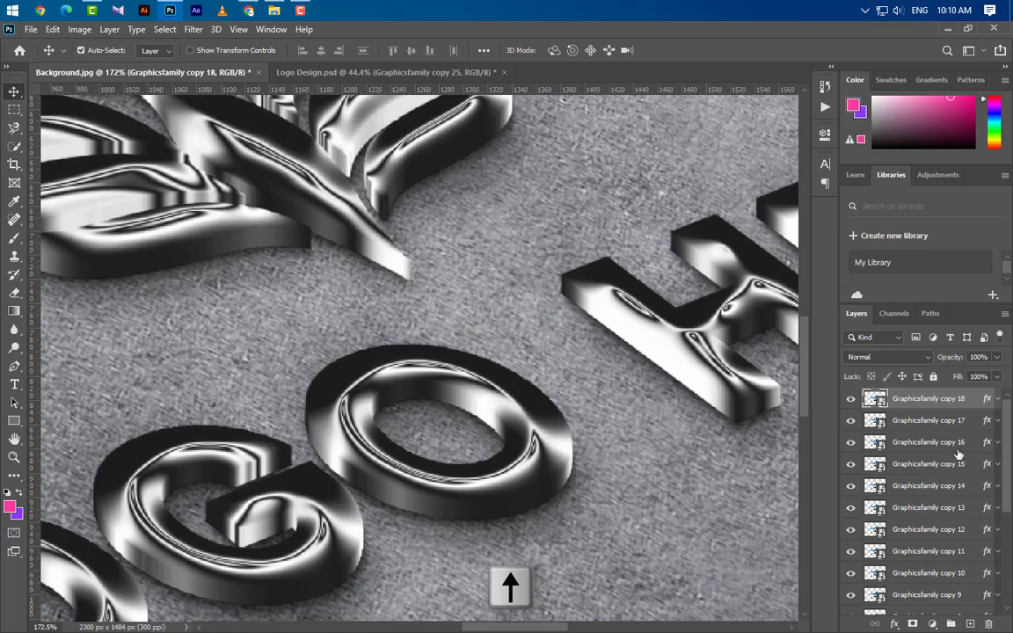
{"action": "left_click_drag", "start_coordinate": [971, 401], "coordinate": [970, 623]}
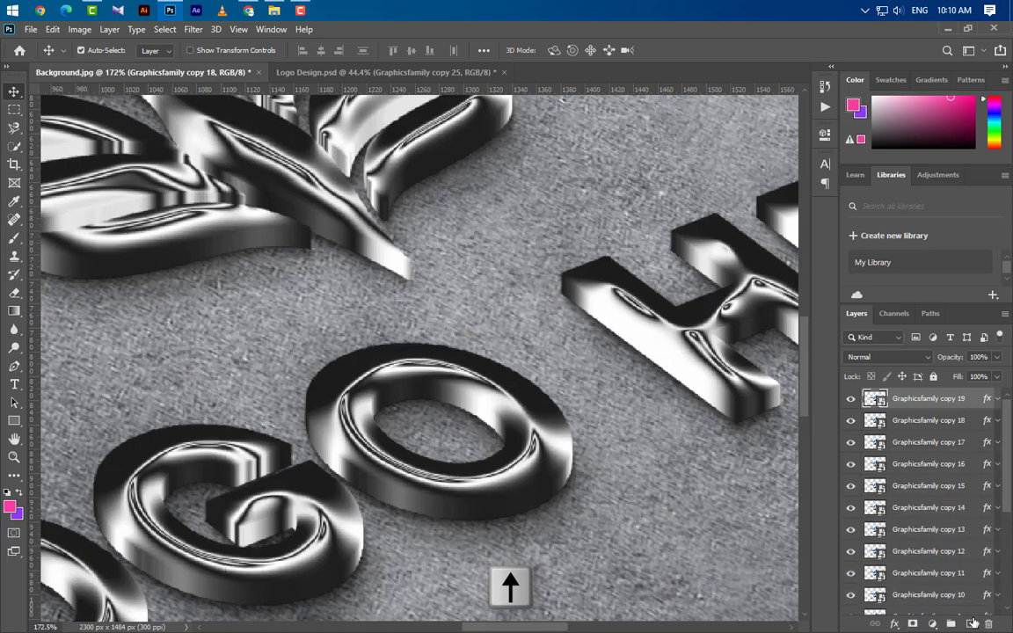
{"action": "key", "text": "Up"}
{"action": "left_click_drag", "start_coordinate": [971, 401], "coordinate": [971, 623]}
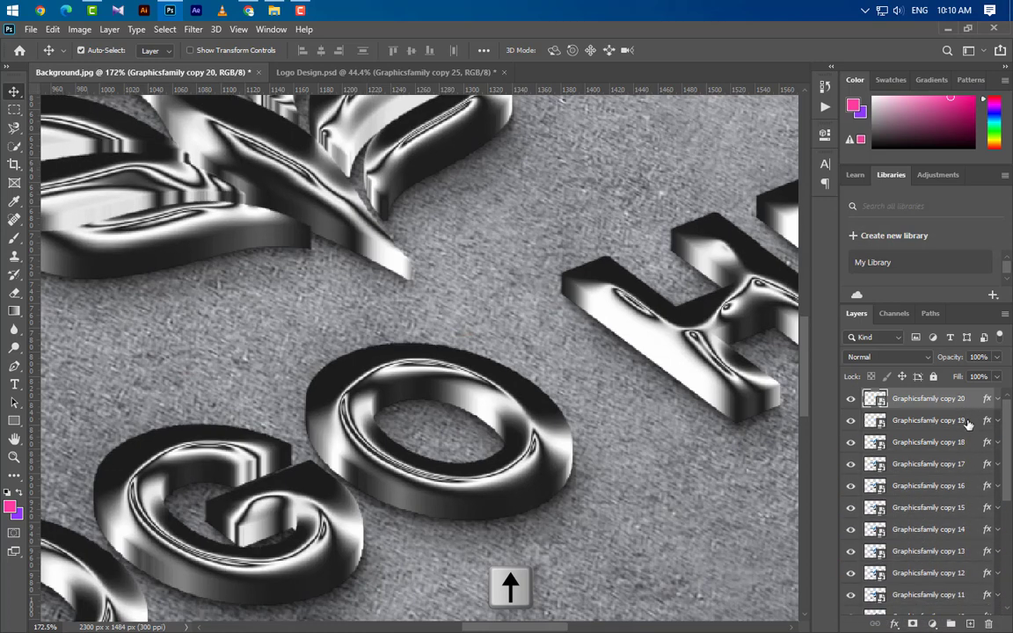
{"action": "key", "text": "Up"}
{"action": "left_click_drag", "start_coordinate": [971, 401], "coordinate": [971, 621]}
{"action": "key", "text": "Up"}
{"action": "key", "text": "Up"}
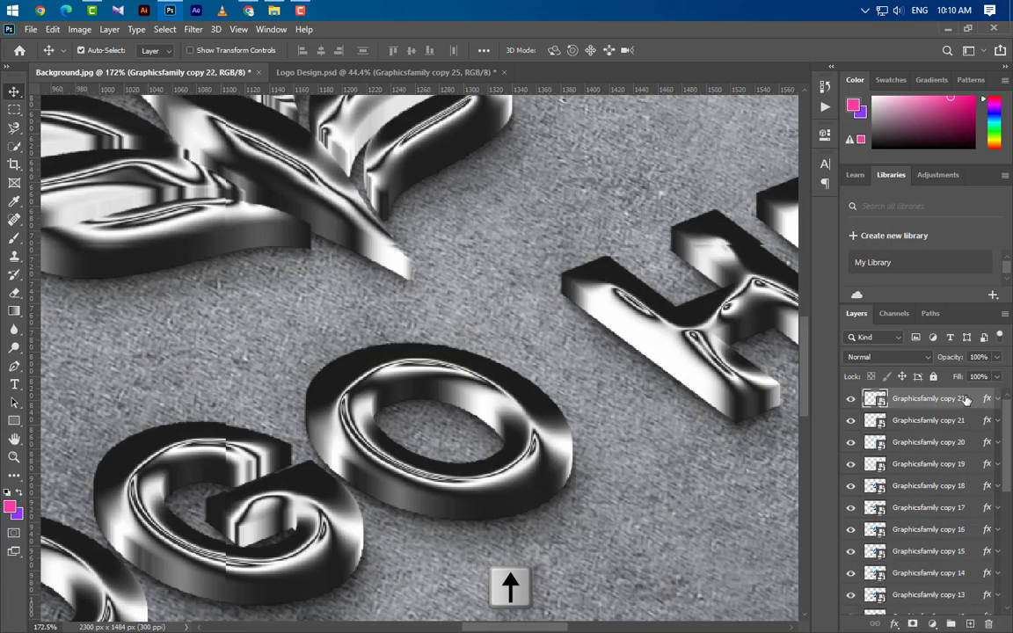
{"action": "left_click_drag", "start_coordinate": [971, 401], "coordinate": [970, 624]}
{"action": "key", "text": "Up"}
{"action": "key", "text": "Up"}
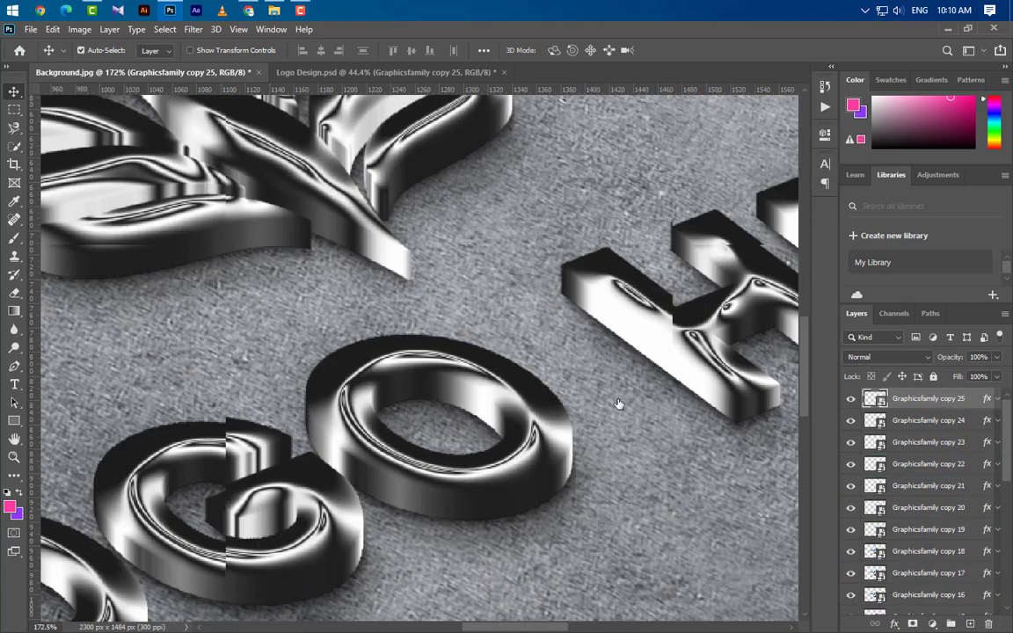
Remove the Color Overlay effect from the topmost logo copy
{"action": "scroll", "coordinate": [583, 387], "scroll_direction": "down", "scroll_amount": 5}
{"action": "scroll", "coordinate": [539, 398], "scroll_direction": "down", "scroll_amount": 2}
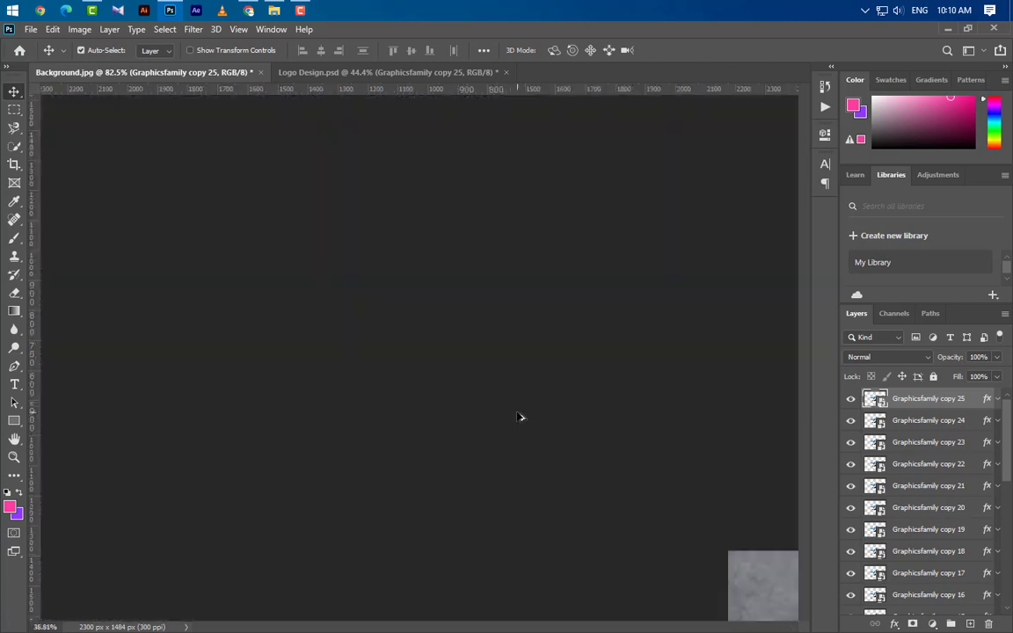
{"action": "scroll", "coordinate": [576, 304], "scroll_direction": "up", "scroll_amount": 1}
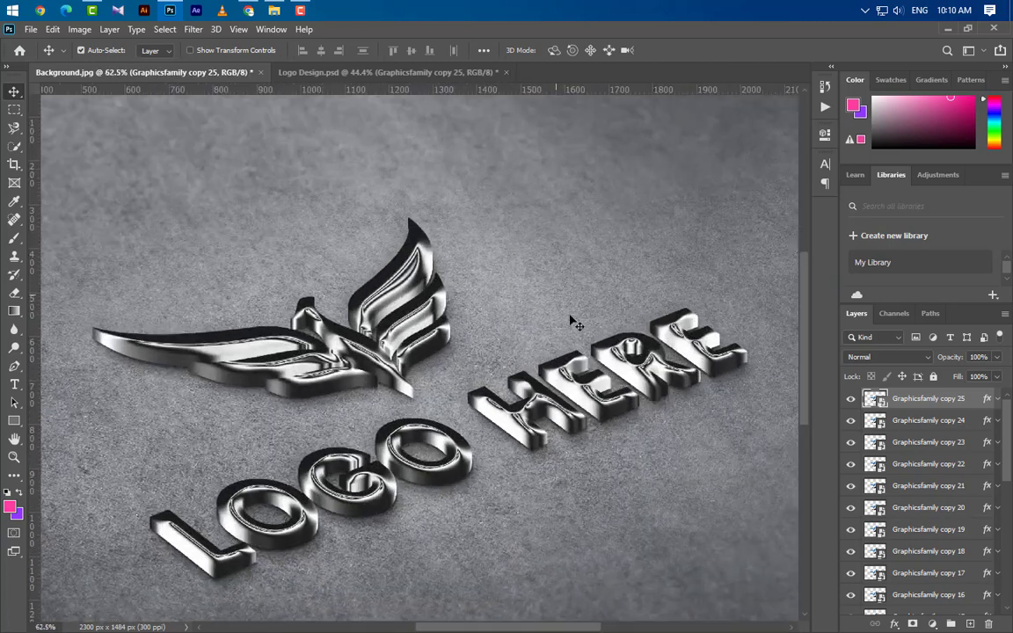
{"action": "left_click", "coordinate": [998, 401]}
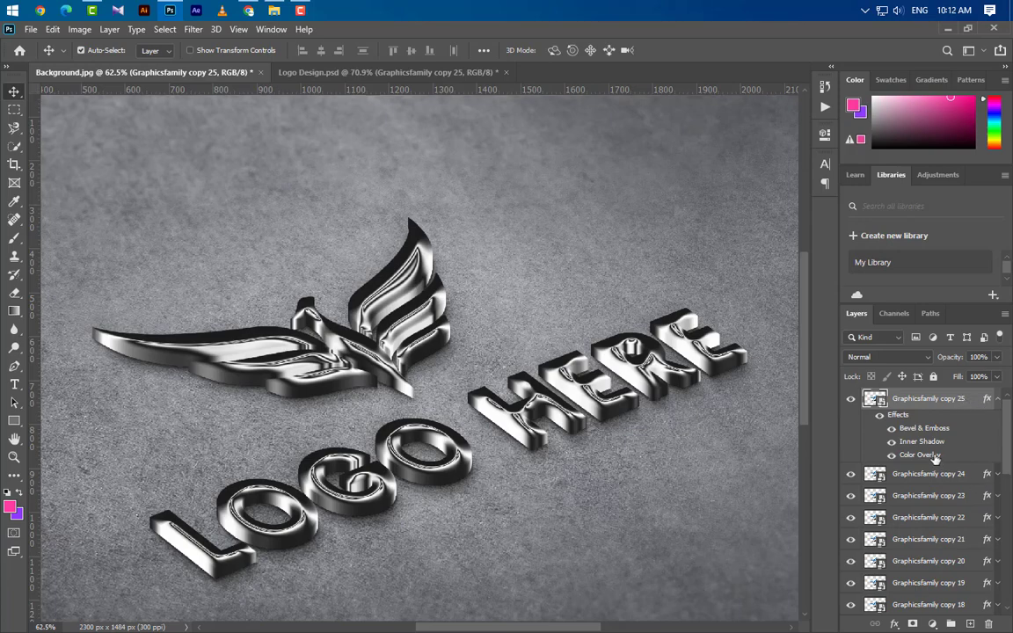
{"action": "left_click_drag", "start_coordinate": [920, 455], "coordinate": [888, 560]}
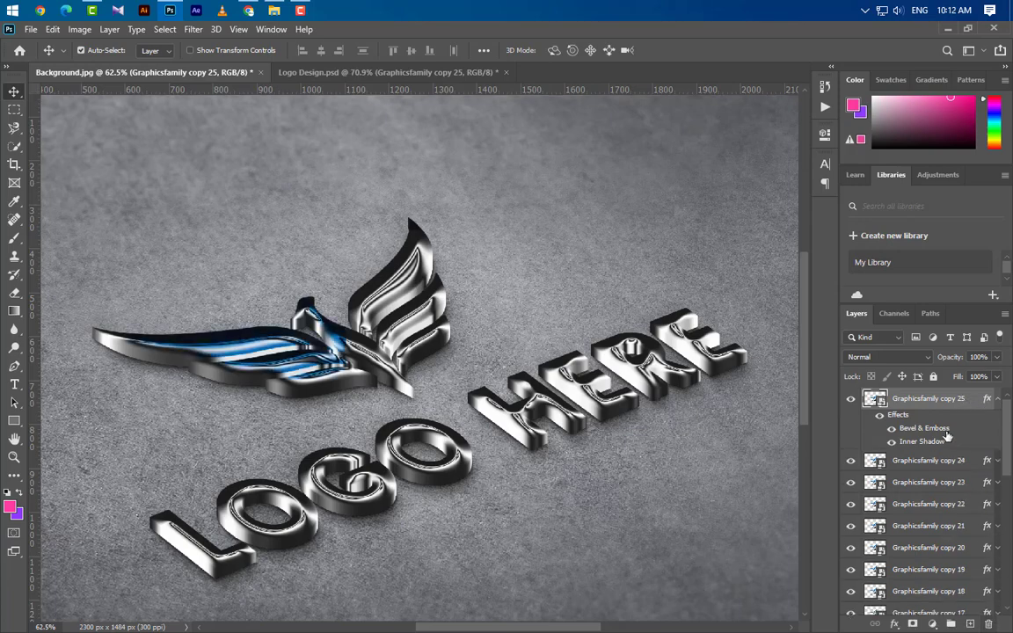
{"action": "key", "text": "h"}
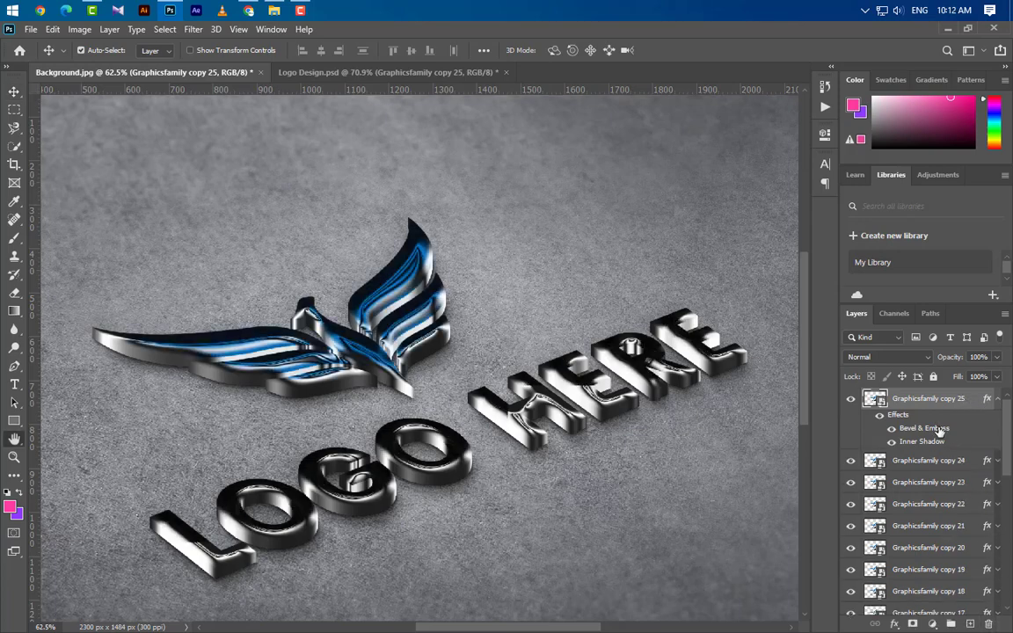
Set the top logo copy's Bevel & Emboss to 34% depth, 3 px size and 2 px soften
{"action": "double_click", "coordinate": [924, 429]}
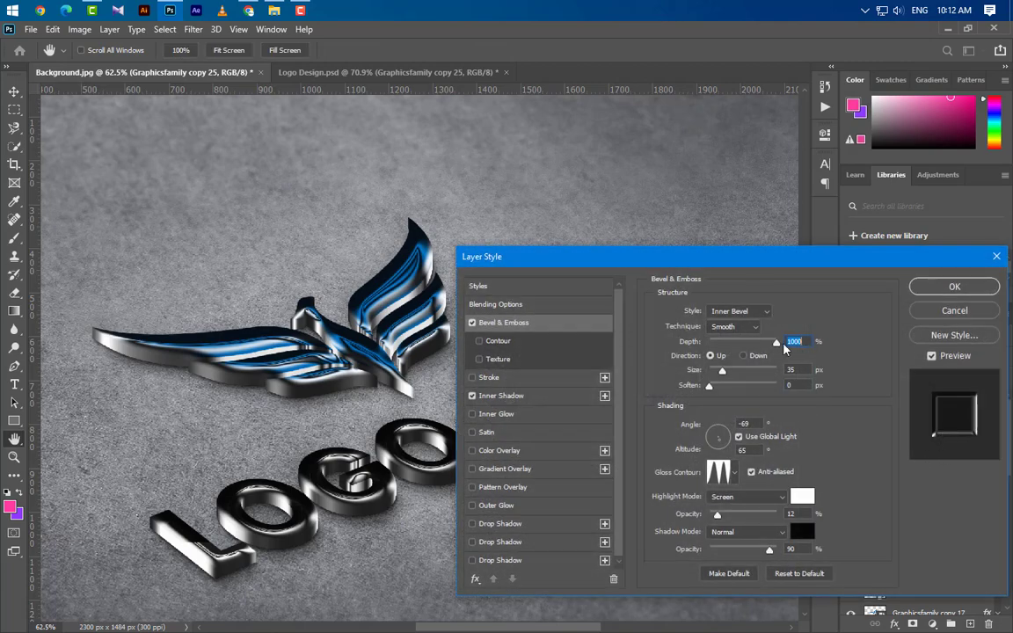
{"action": "type", "text": "34"}
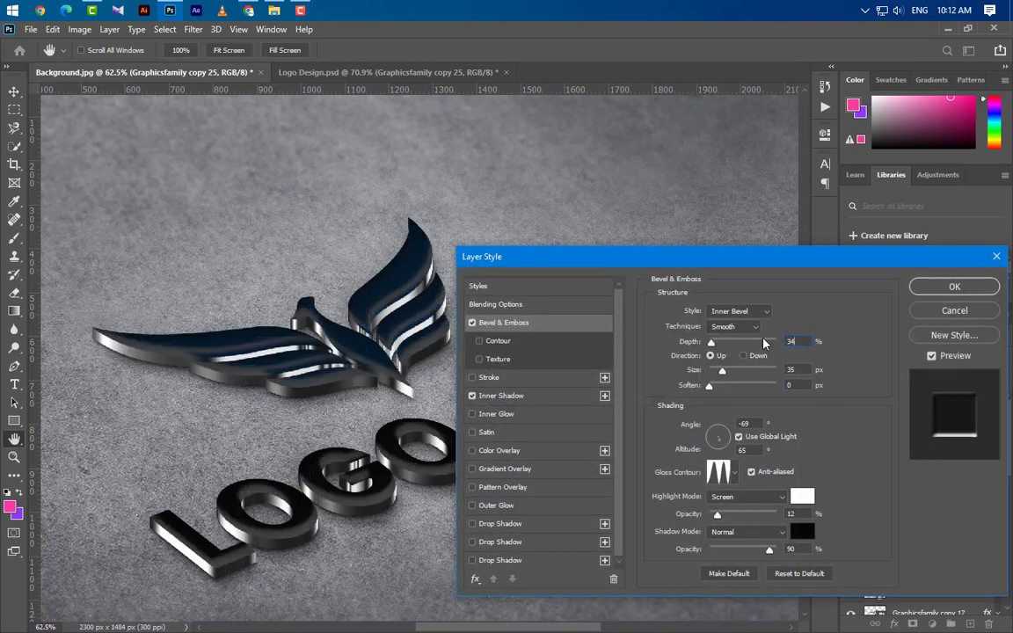
{"action": "key", "text": "Tab"}
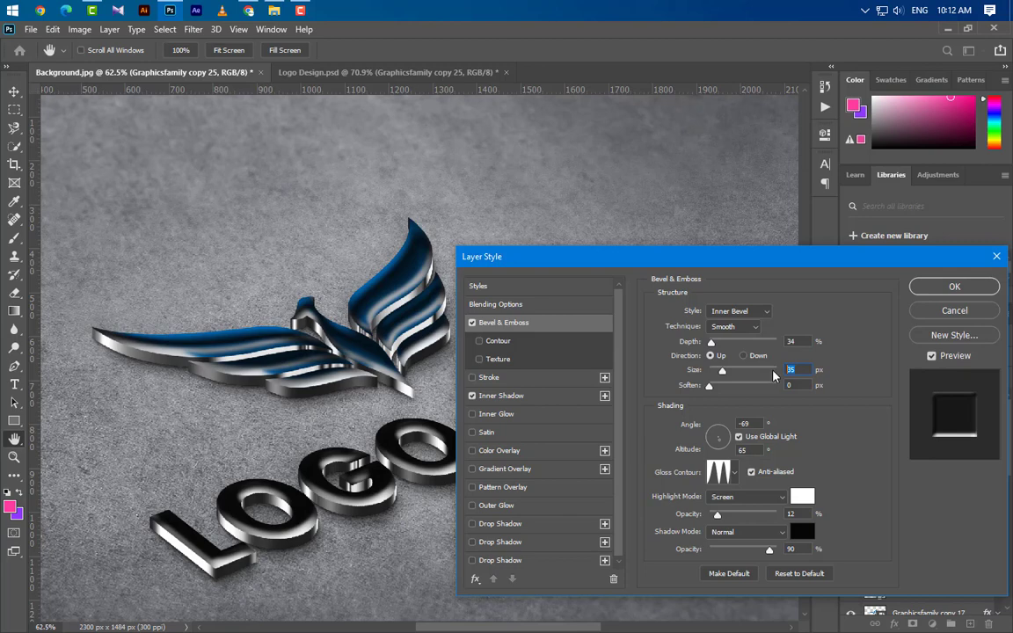
{"action": "type", "text": "3"}
{"action": "key", "text": "Tab"}
{"action": "type", "text": "2"}
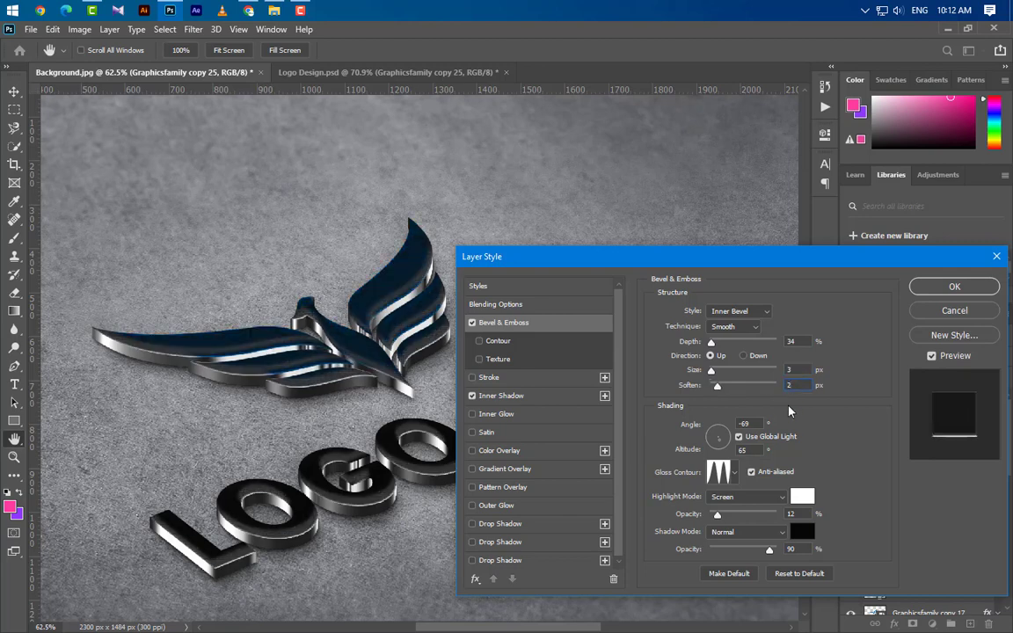
Turn off global light for the bevel and set a -70° angle, 60° altitude and the linear gloss contour
{"action": "left_click", "coordinate": [740, 438]}
{"action": "left_click_drag", "start_coordinate": [753, 424], "coordinate": [738, 424]}
{"action": "type", "text": "-70"}
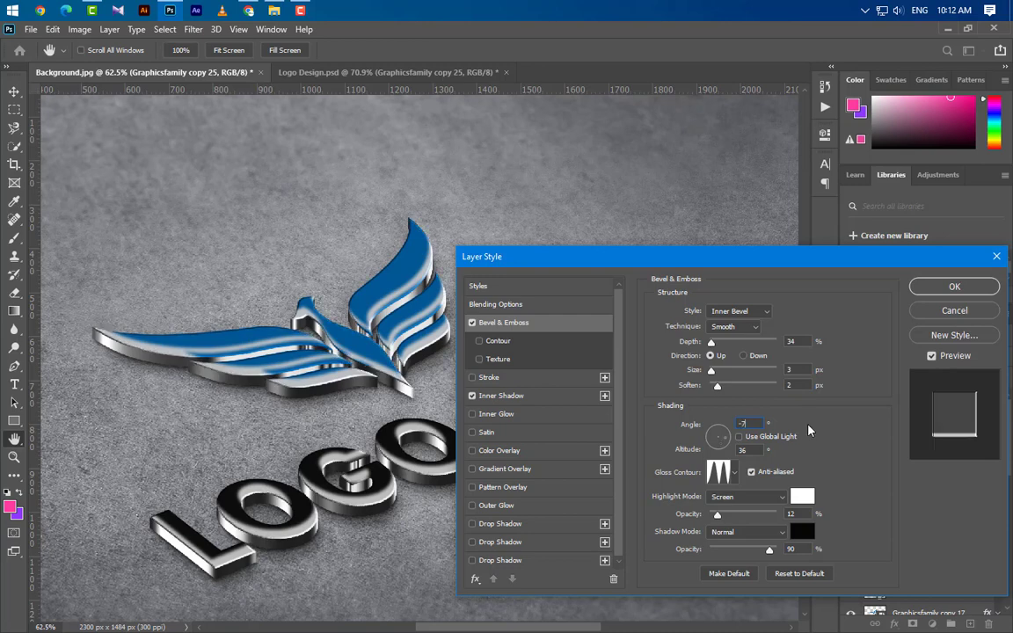
{"action": "double_click", "coordinate": [750, 450]}
{"action": "type", "text": "60"}
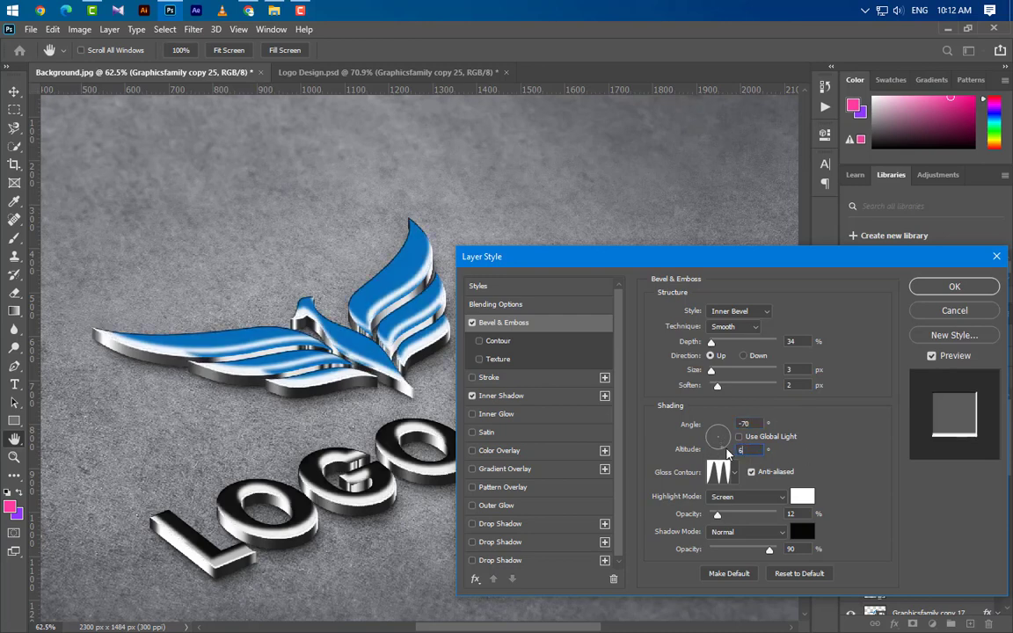
{"action": "left_click", "coordinate": [735, 475]}
{"action": "left_click", "coordinate": [650, 504]}
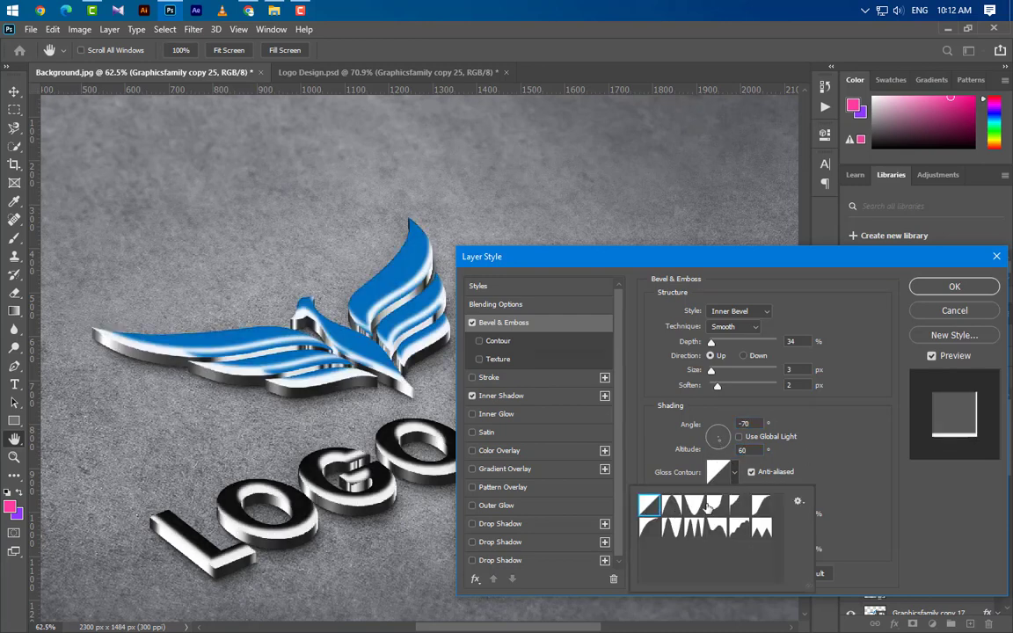
{"action": "left_click", "coordinate": [840, 476]}
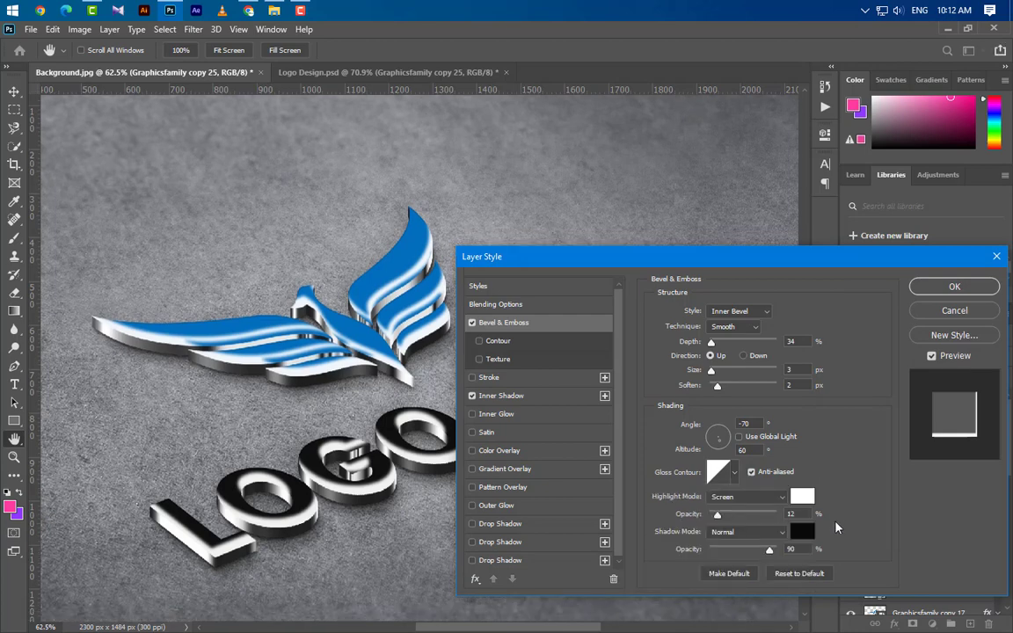
Set the bevel's highlight opacity to 10% and its shadow opacity to 75%
{"action": "left_click_drag", "start_coordinate": [803, 515], "coordinate": [763, 516]}
{"action": "type", "text": "10"}
{"action": "type", "text": "75"}
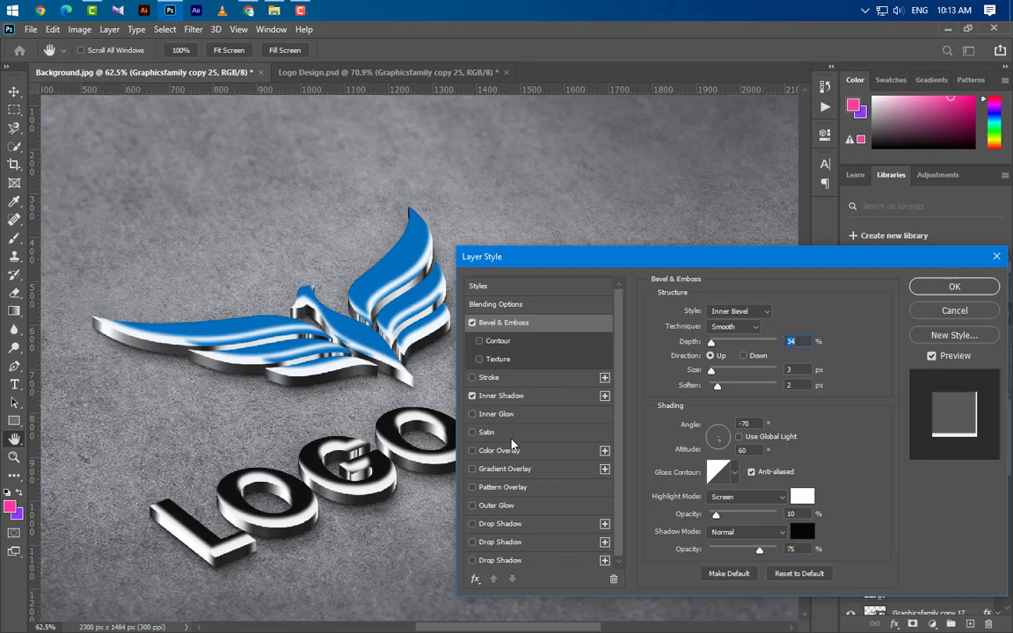
Change the top copy's Inner Shadow to black at 10% opacity
{"action": "left_click", "coordinate": [501, 396]}
{"action": "left_click", "coordinate": [796, 314]}
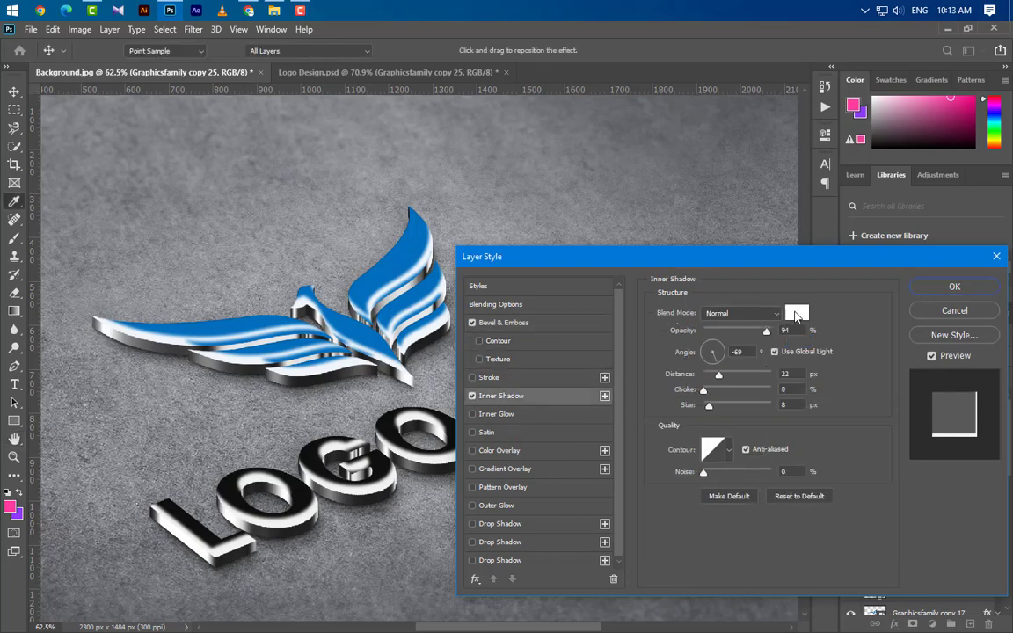
{"action": "left_click_drag", "start_coordinate": [714, 530], "coordinate": [640, 568]}
{"action": "left_click", "coordinate": [960, 383]}
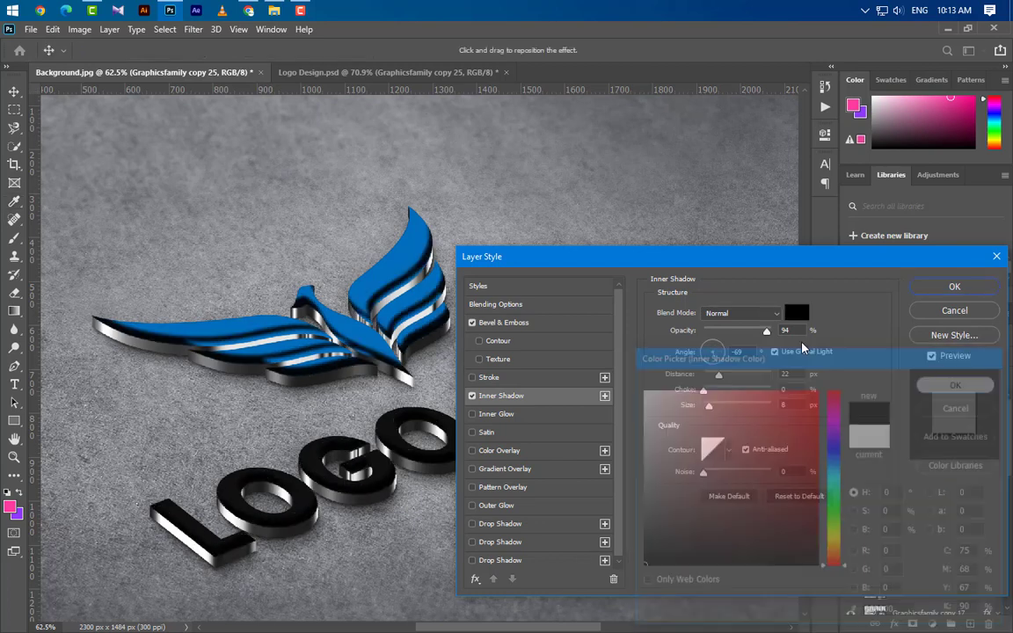
{"action": "double_click", "coordinate": [792, 330]}
{"action": "type", "text": "10"}
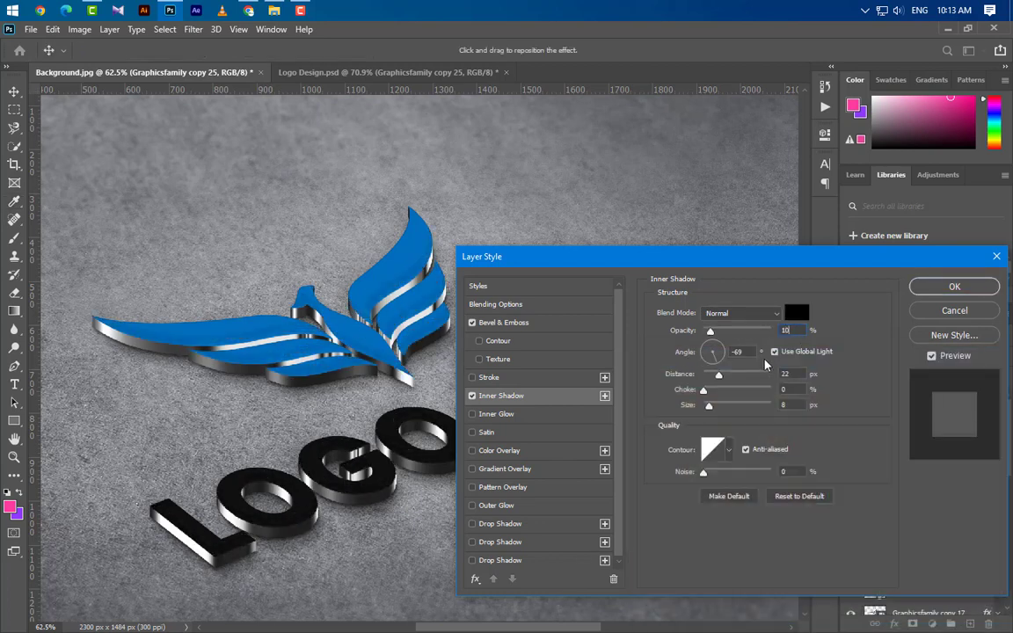
Set the Inner Shadow distance to 5 px and its size to 15 px
{"action": "double_click", "coordinate": [768, 376]}
{"action": "type", "text": "5"}
{"action": "key", "text": "Tab"}
{"action": "key", "text": "Tab"}
{"action": "type", "text": "15"}
Enable Gradient Overlay on the top logo copy and recolour the gradient's first stop dark grey
{"action": "left_click", "coordinate": [519, 469]}
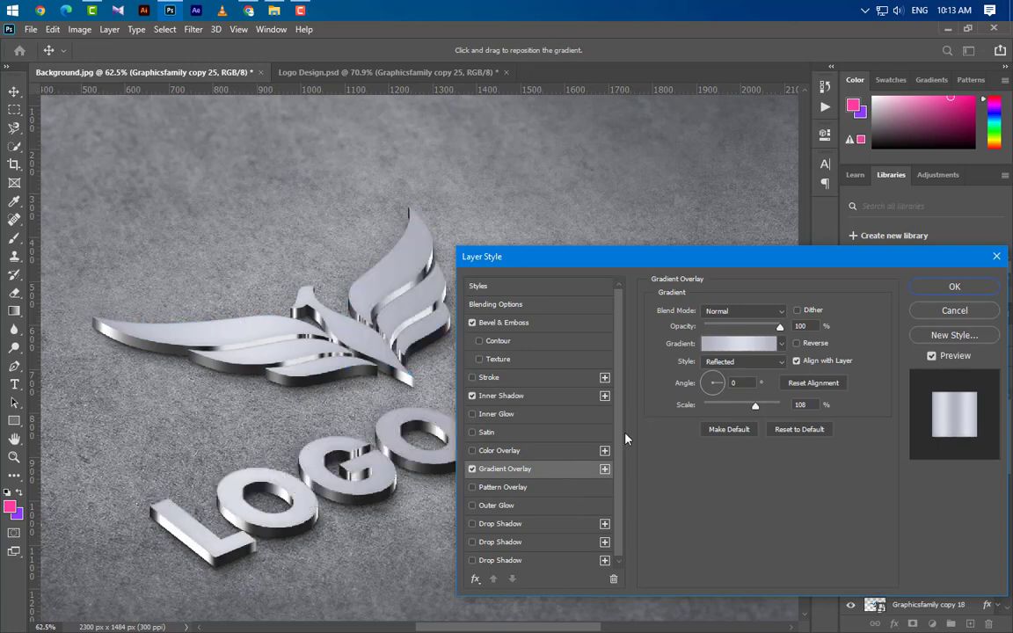
{"action": "left_click", "coordinate": [739, 344]}
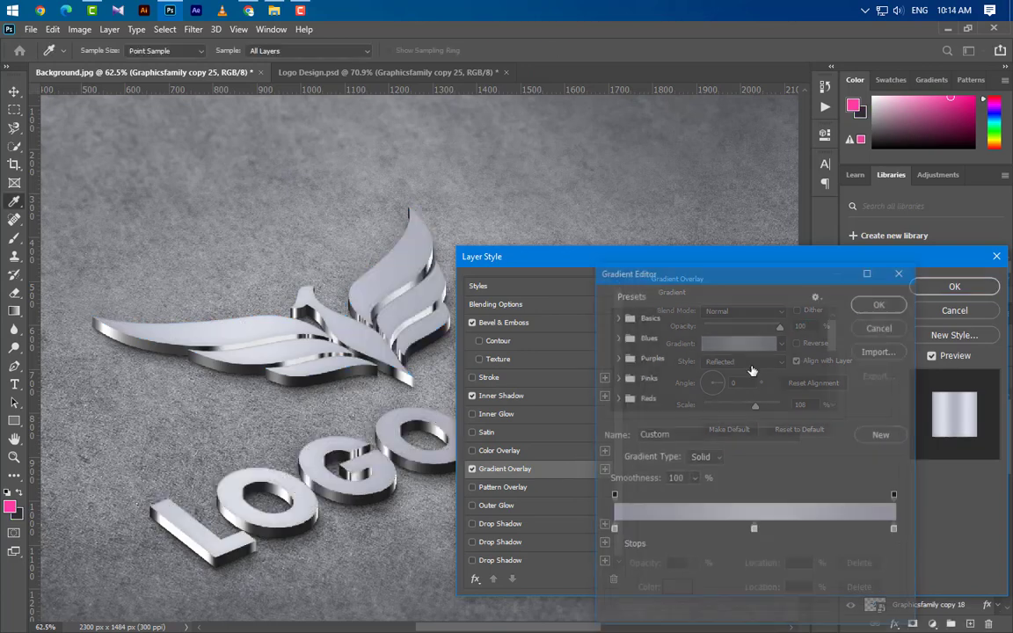
{"action": "double_click", "coordinate": [613, 531]}
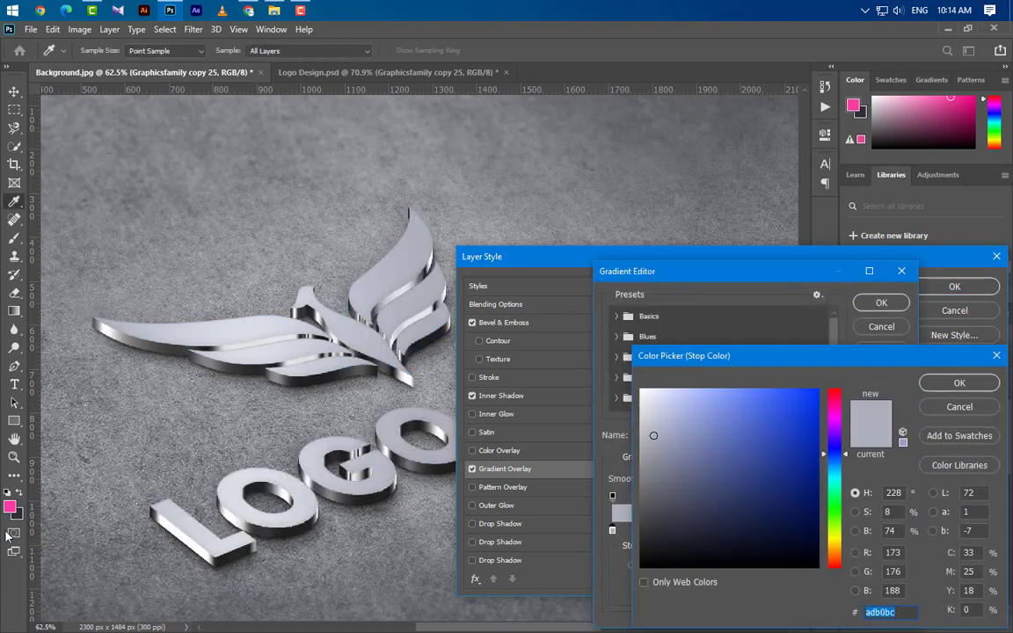
{"action": "type", "text": "333333"}
{"action": "key", "text": "Return"}
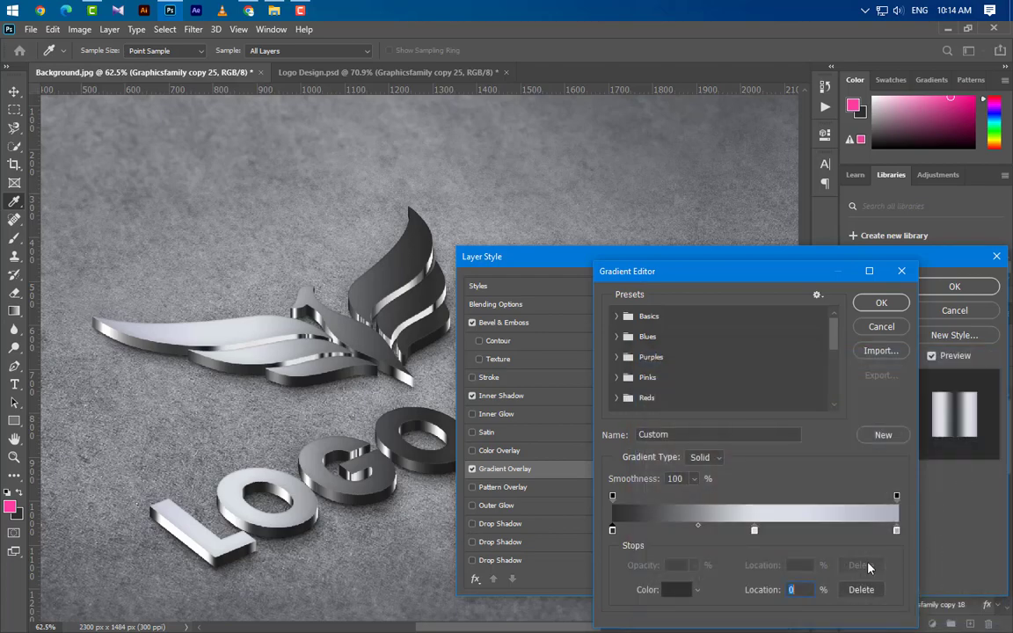
Recolour the gradient's middle and end stops to 2e2e2e
{"action": "double_click", "coordinate": [755, 530]}
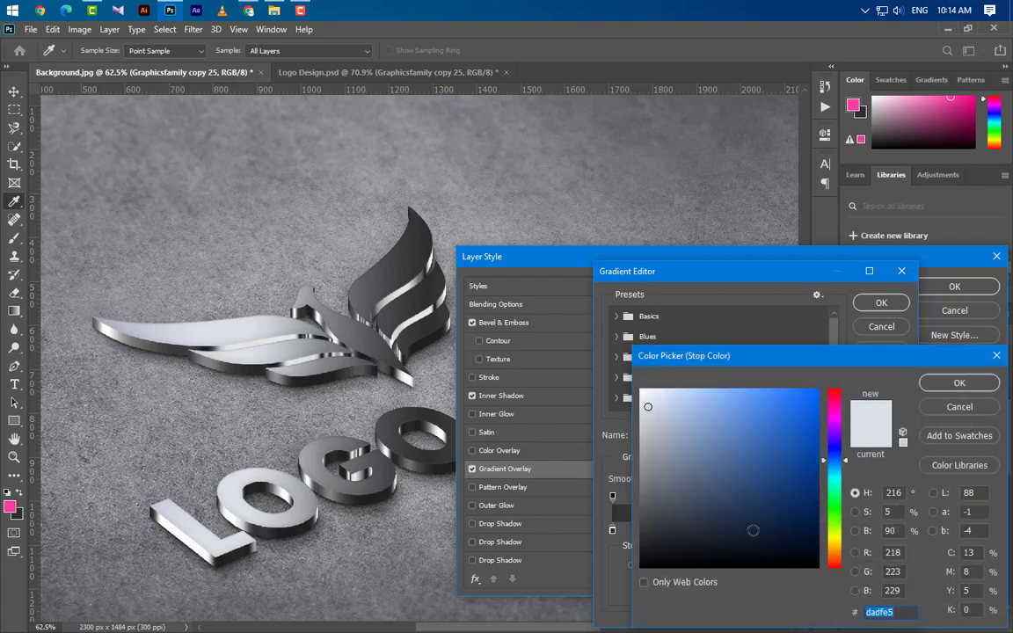
{"action": "type", "text": "333333"}
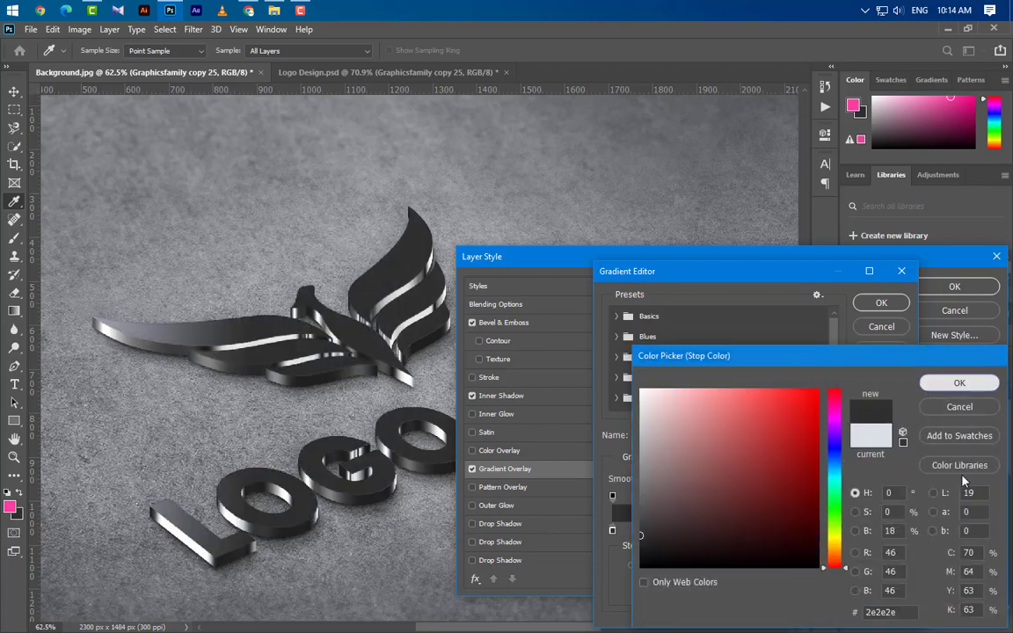
{"action": "key", "text": "Return"}
{"action": "double_click", "coordinate": [898, 531]}
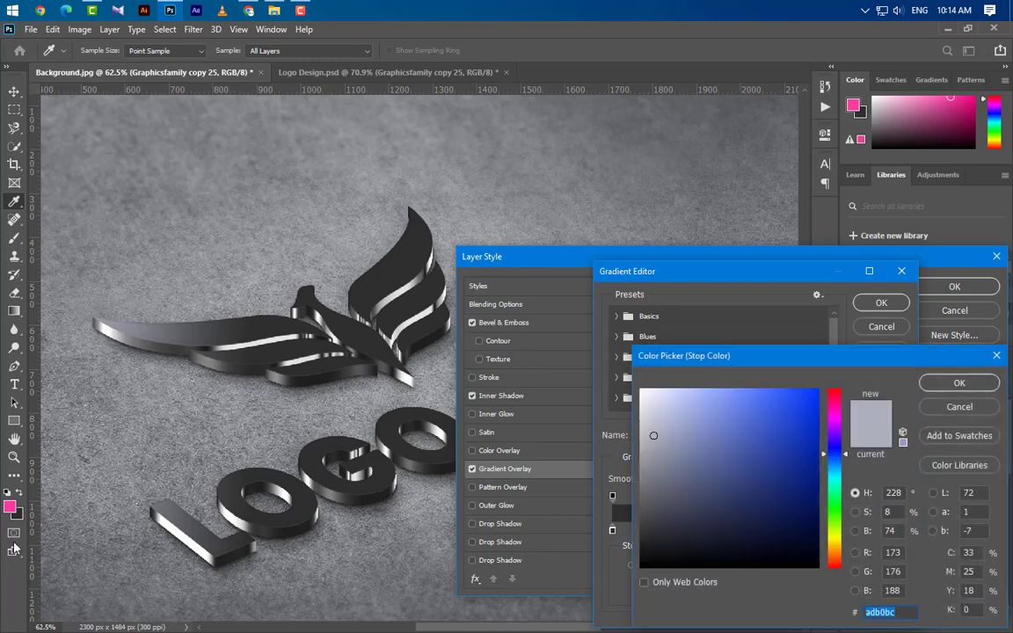
{"action": "type", "text": "2e2e2e"}
{"action": "left_click", "coordinate": [986, 384]}
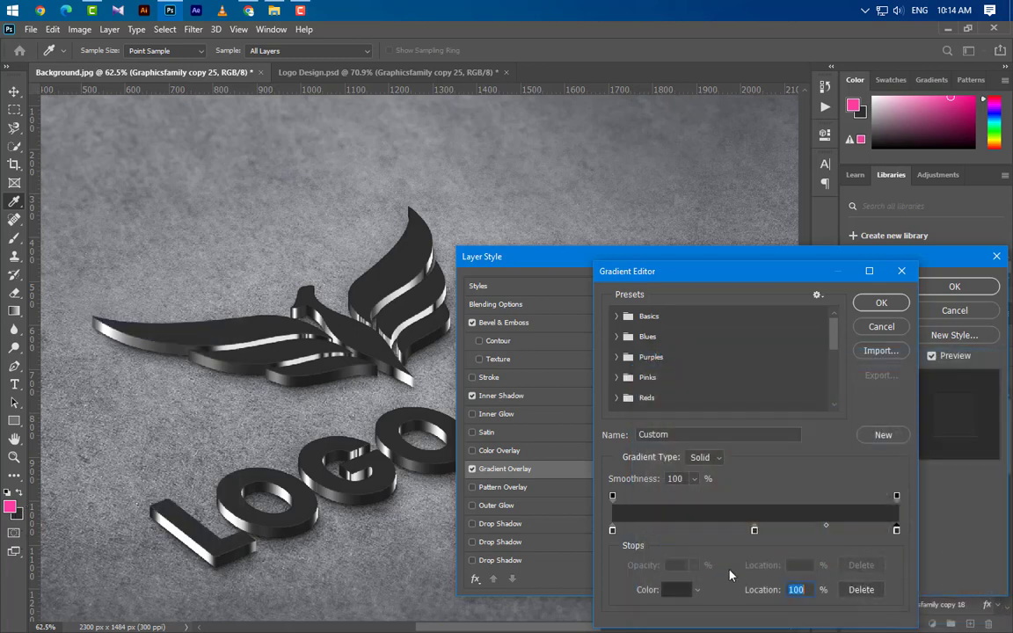
Add light grey b1b0b0 stops at 25% and 75% of the overlay gradient and accept the gradient
{"action": "left_click", "coordinate": [685, 531]}
{"action": "double_click", "coordinate": [686, 532]}
{"action": "type", "text": "b1b0b0"}
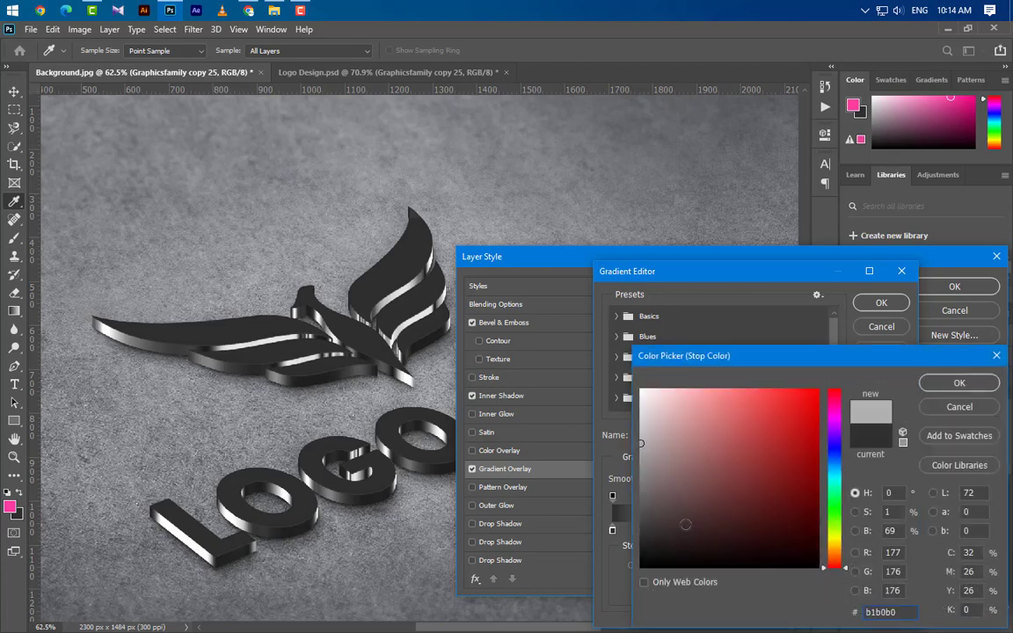
{"action": "left_click", "coordinate": [974, 391]}
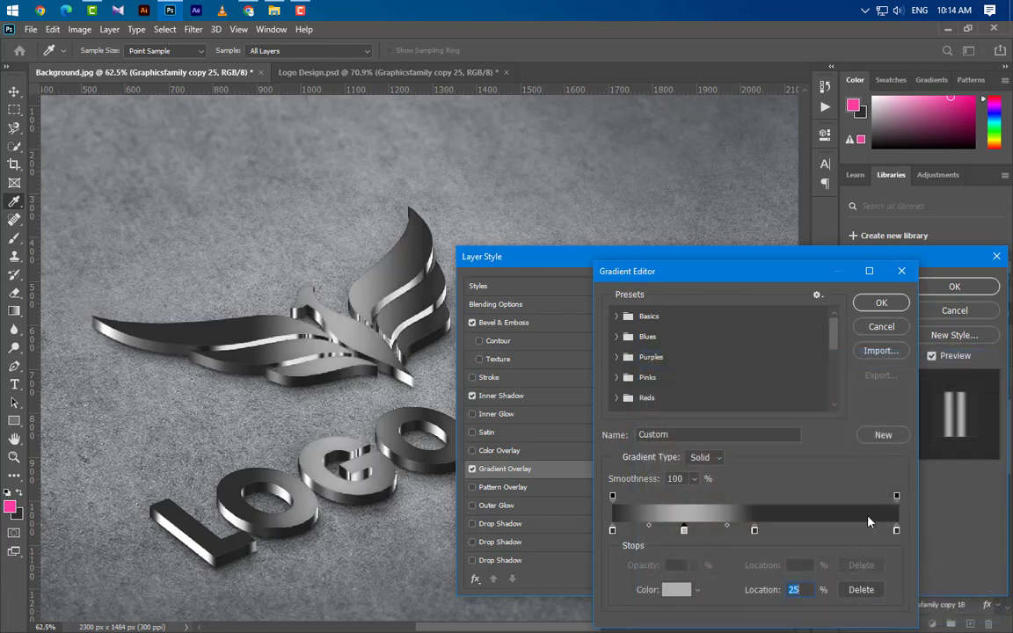
{"action": "left_click", "coordinate": [827, 532]}
{"action": "double_click", "coordinate": [826, 532]}
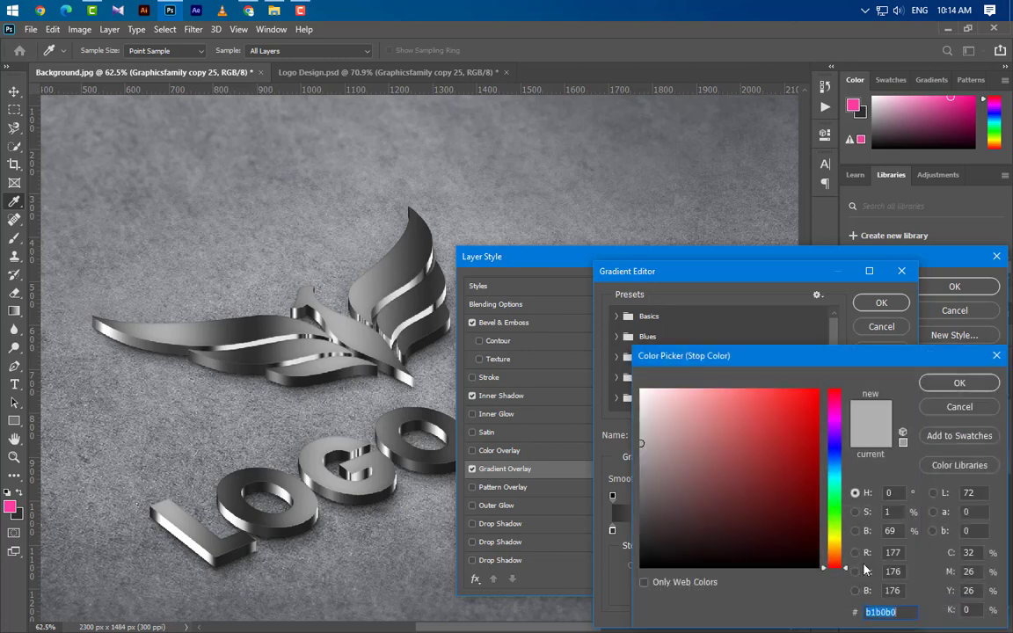
{"action": "left_click", "coordinate": [970, 383]}
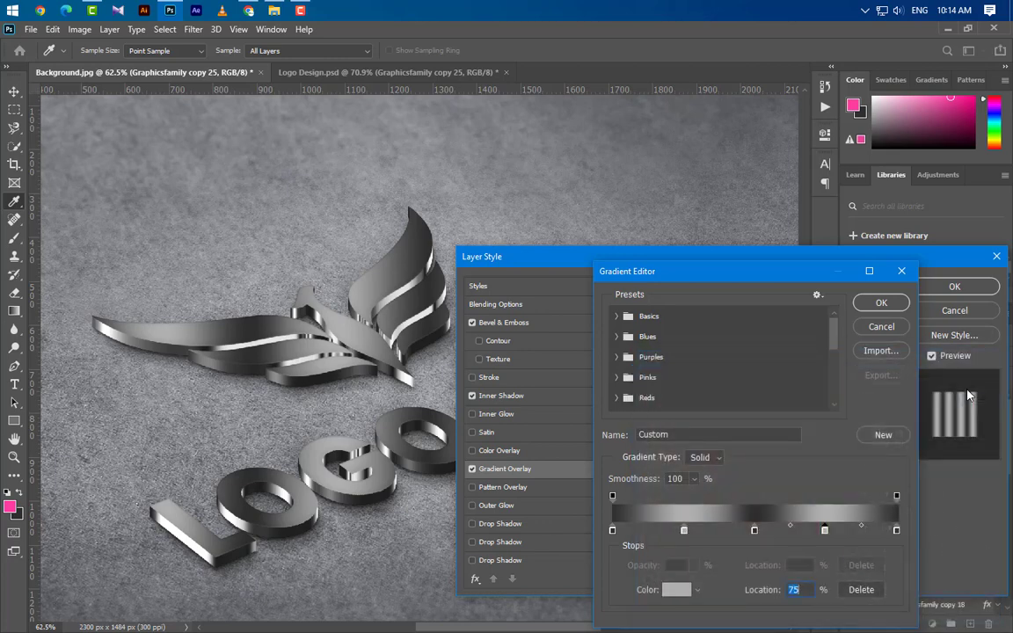
{"action": "left_click", "coordinate": [881, 303]}
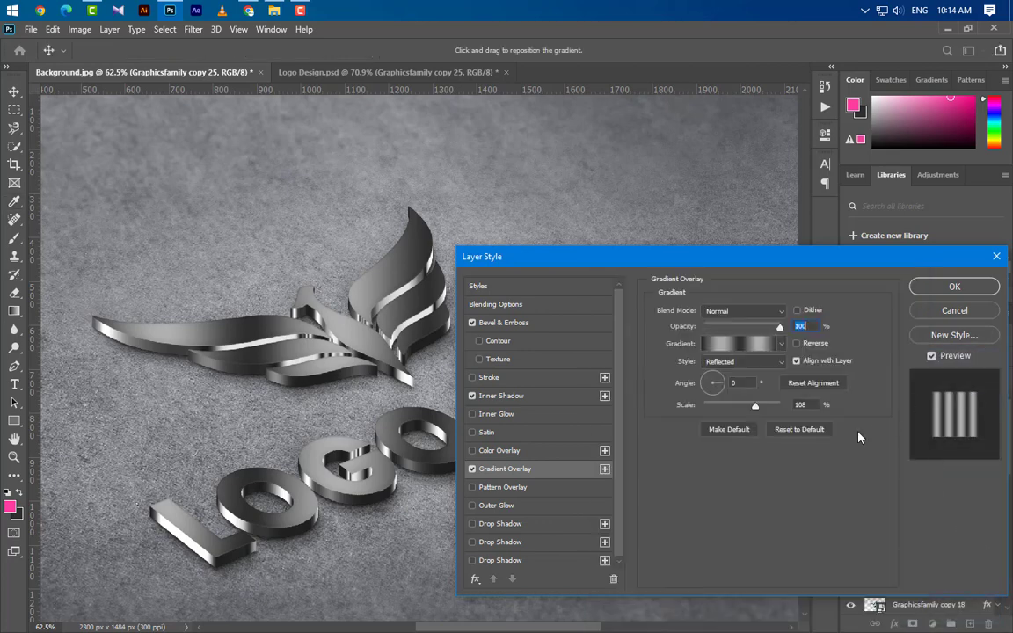
Set the Gradient Overlay opacity to 30% and its blend mode to Screen
{"action": "type", "text": "30"}
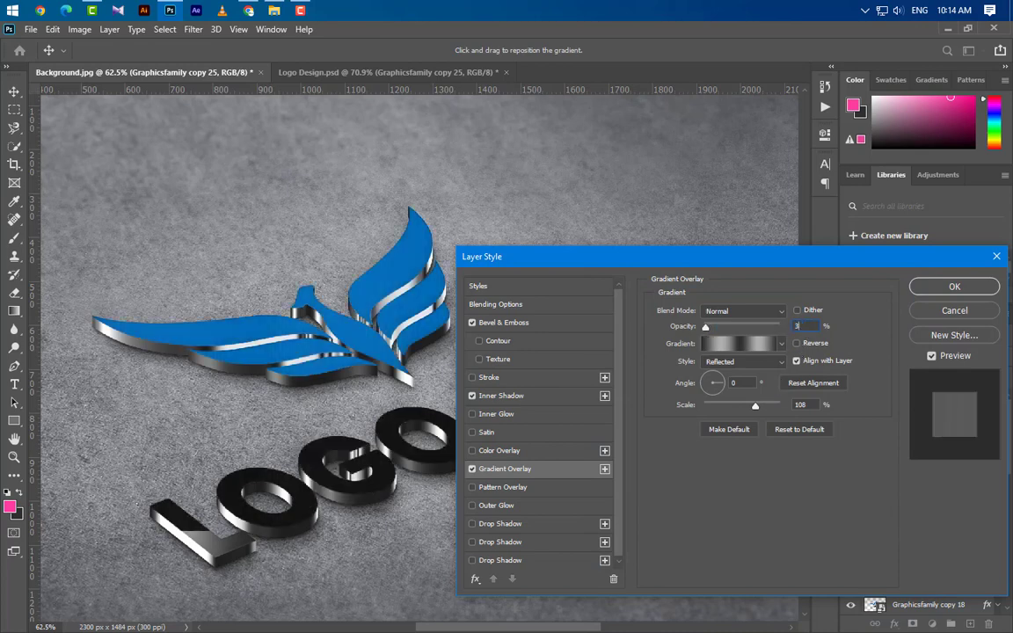
{"action": "left_click", "coordinate": [763, 314]}
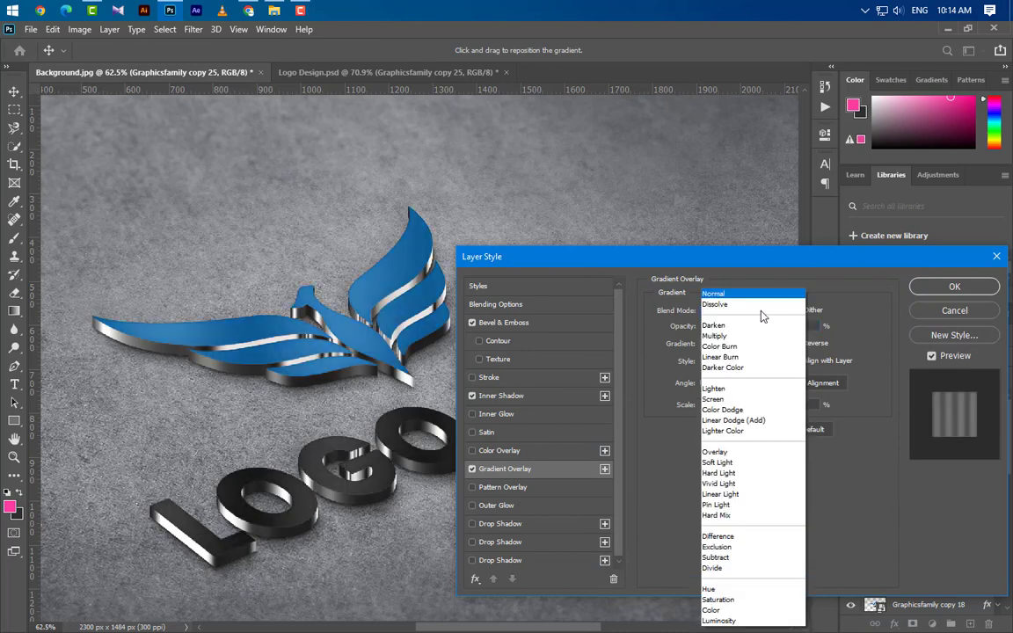
{"action": "left_click", "coordinate": [740, 390]}
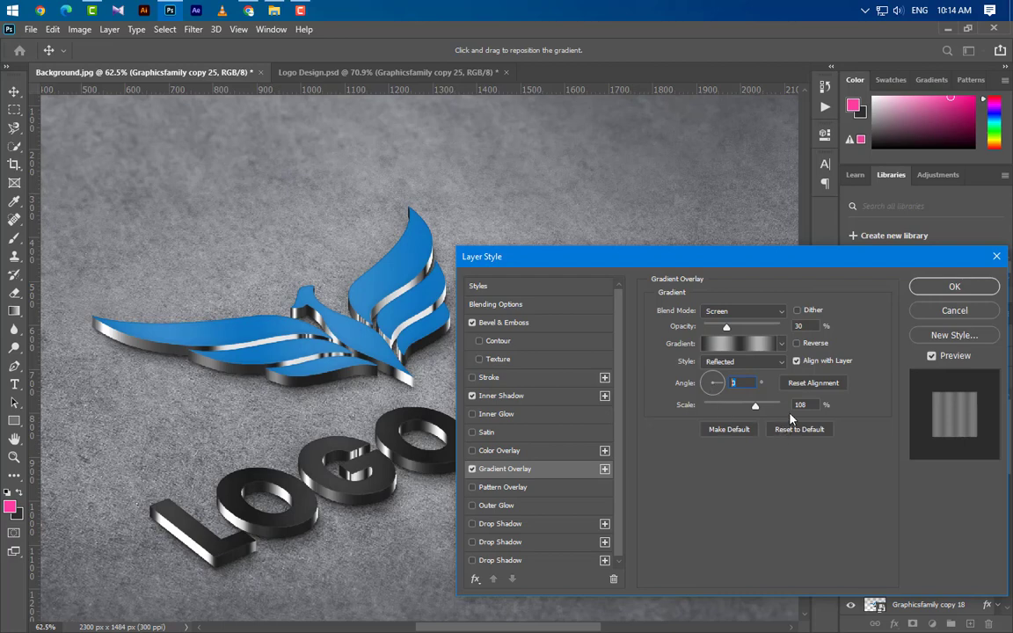
Set the Gradient Overlay angle to 54° and scale to 100%, apply the layer style and collapse the top copy's effects list
{"action": "type", "text": "54"}
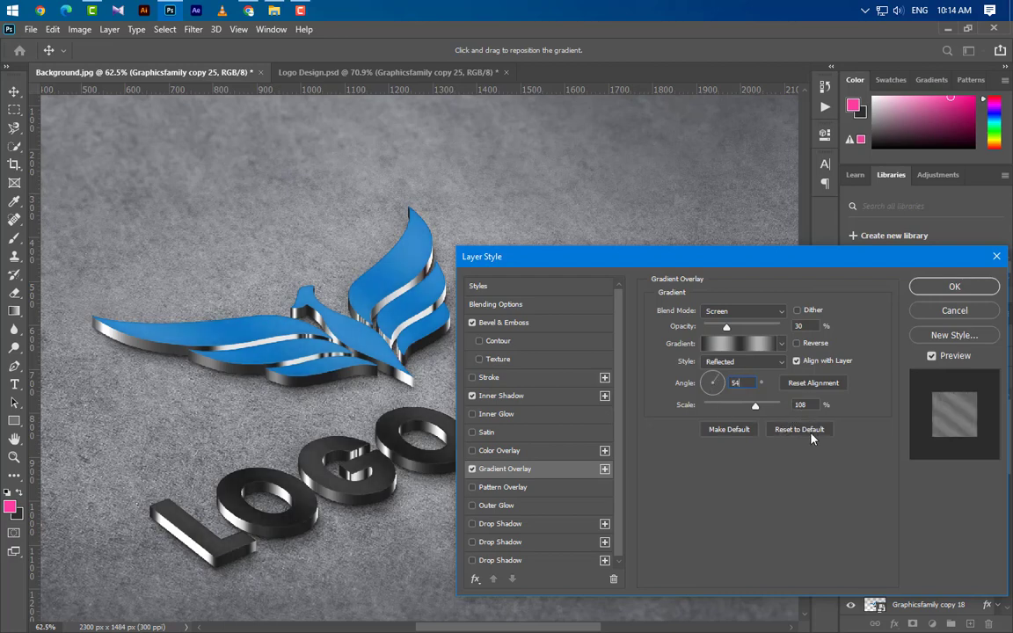
{"action": "type", "text": "100"}
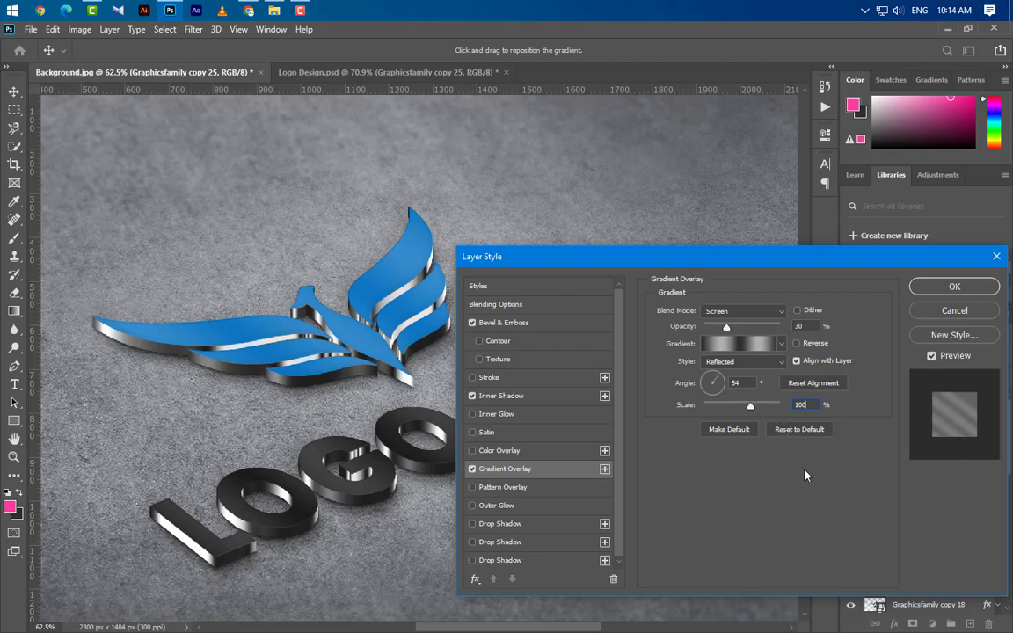
{"action": "left_click", "coordinate": [979, 291]}
{"action": "key", "text": "ctrl+0"}
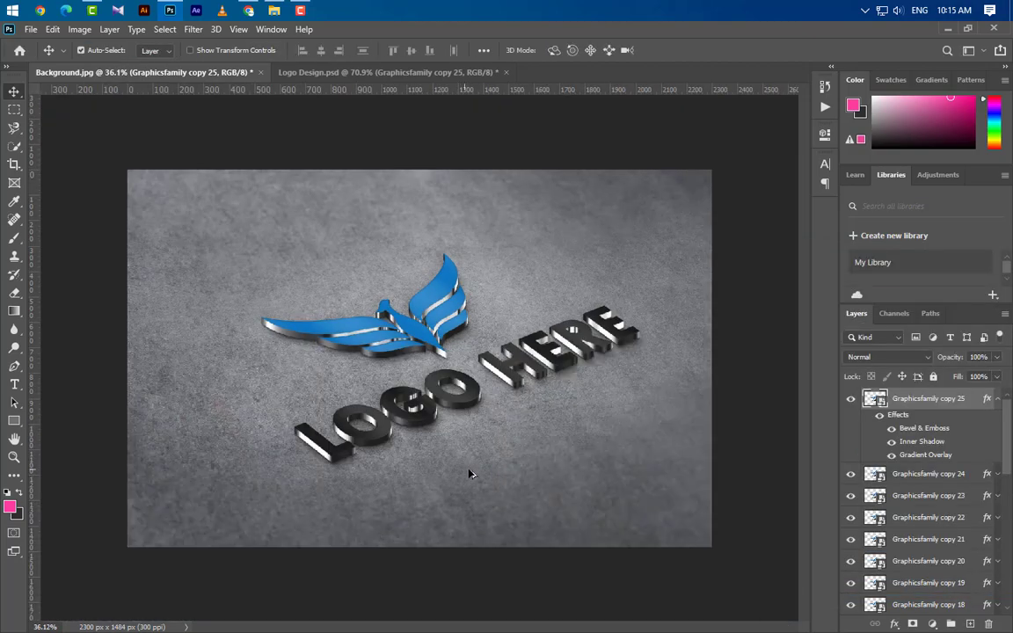
{"action": "scroll", "coordinate": [469, 475], "scroll_direction": "up", "scroll_amount": 2}
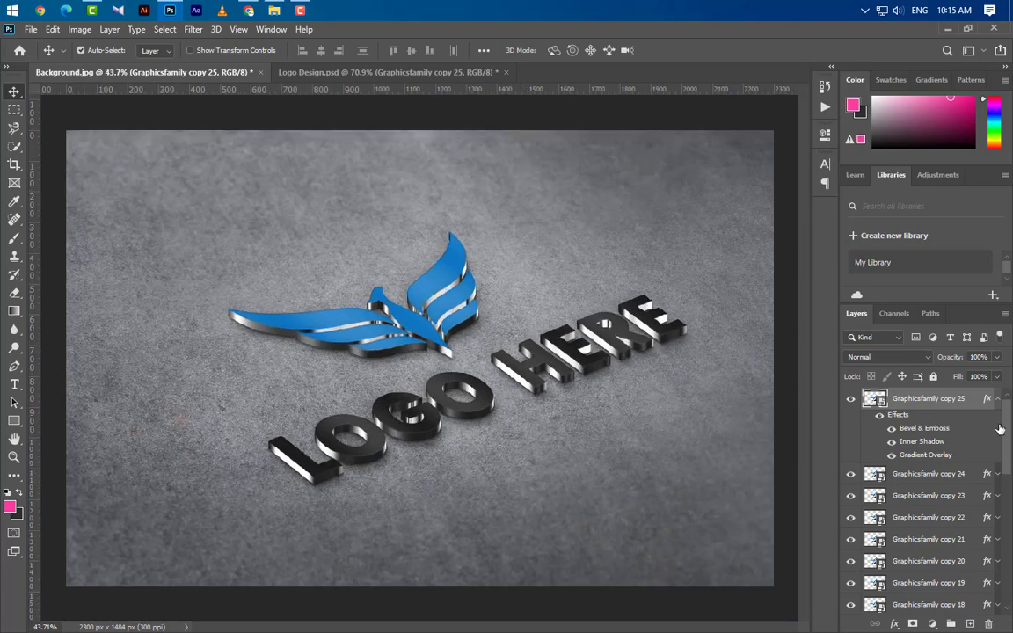
{"action": "left_click", "coordinate": [998, 400]}
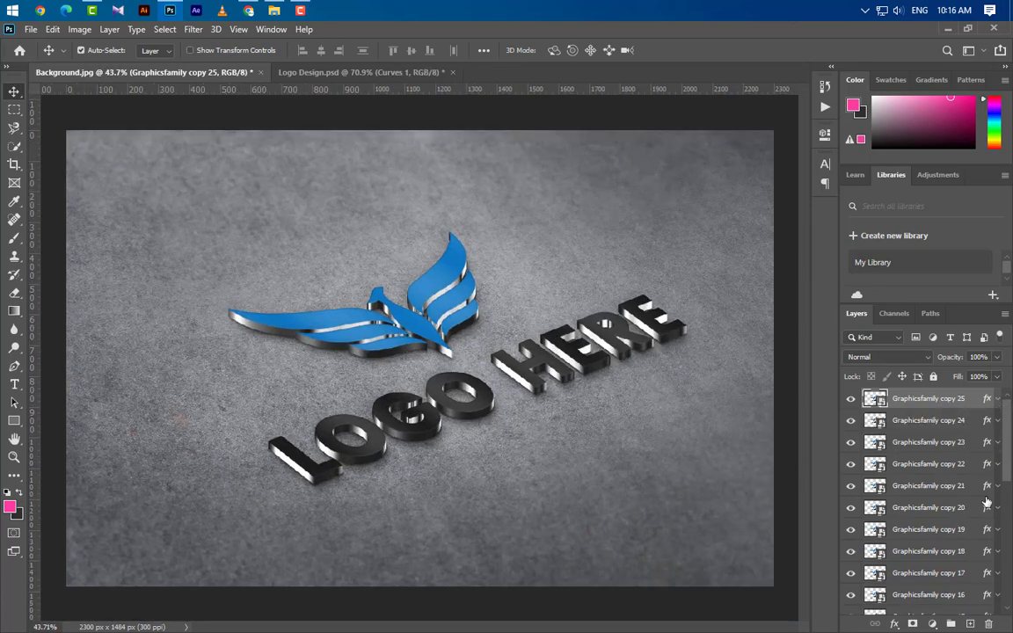
Add a Curves adjustment layer above the logo stack and move the RGB black and white points slightly inward
{"action": "left_click", "coordinate": [932, 623]}
{"action": "left_click", "coordinate": [925, 444]}
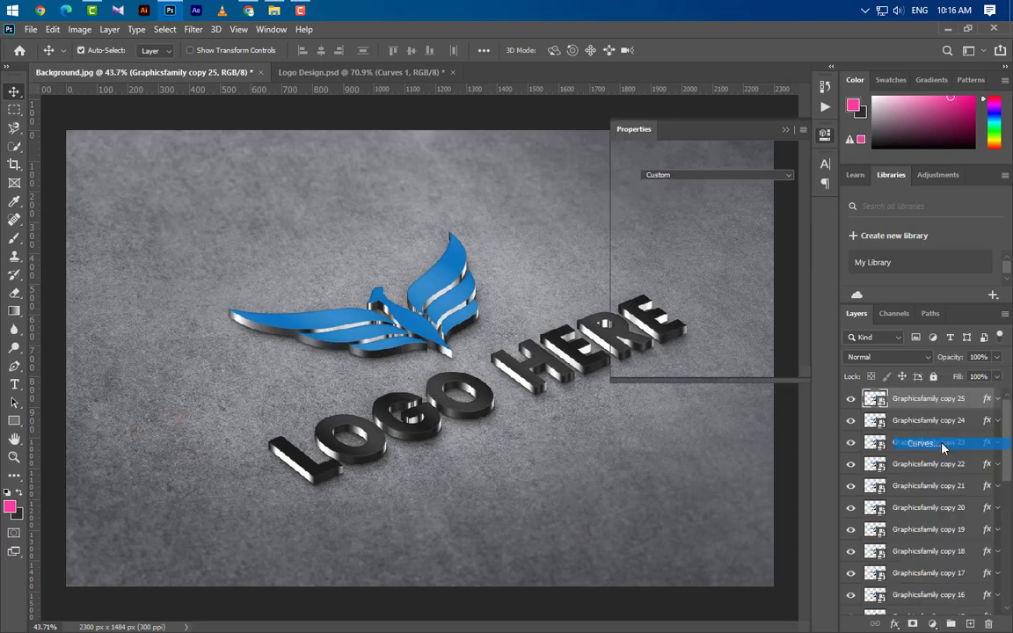
{"action": "left_click_drag", "start_coordinate": [651, 357], "coordinate": [653, 357]}
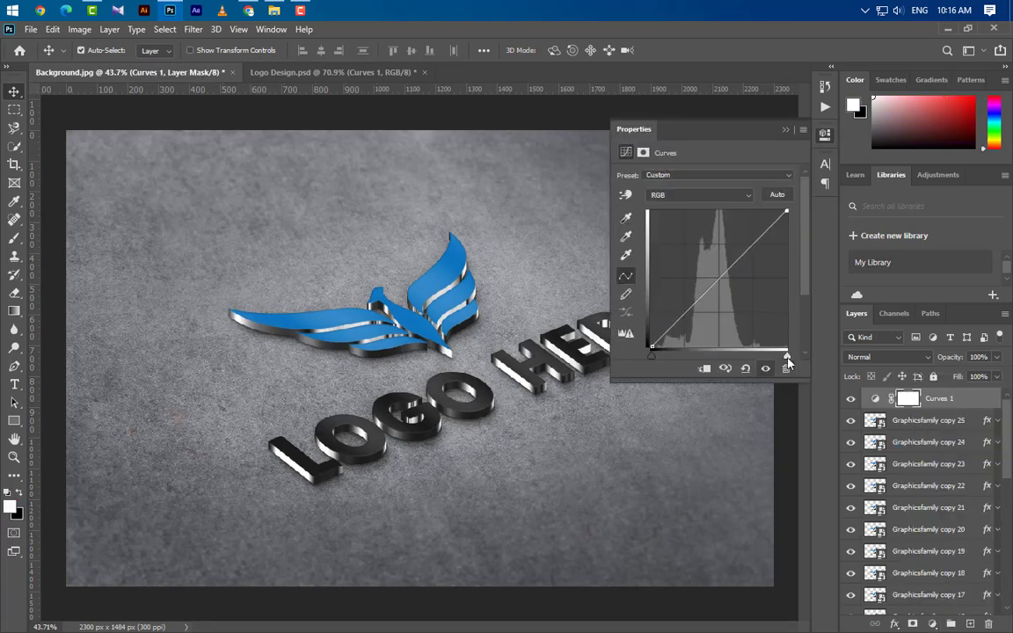
{"action": "left_click_drag", "start_coordinate": [787, 356], "coordinate": [782, 356]}
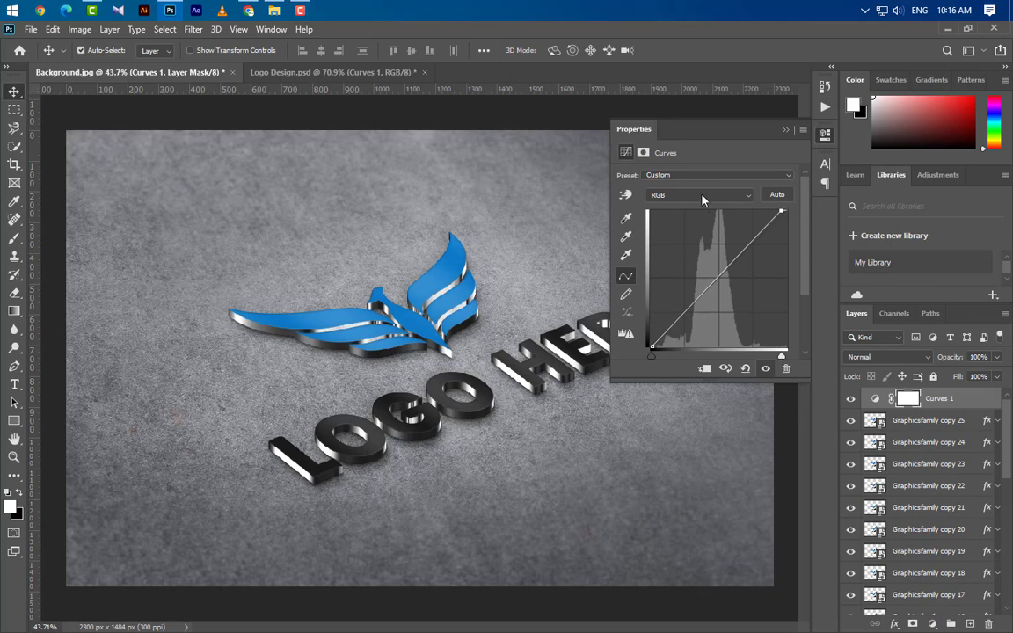
Move the Blue channel's black and white points slightly inward in the Curves adjustment and close its properties
{"action": "left_click", "coordinate": [677, 194]}
{"action": "left_click", "coordinate": [671, 211]}
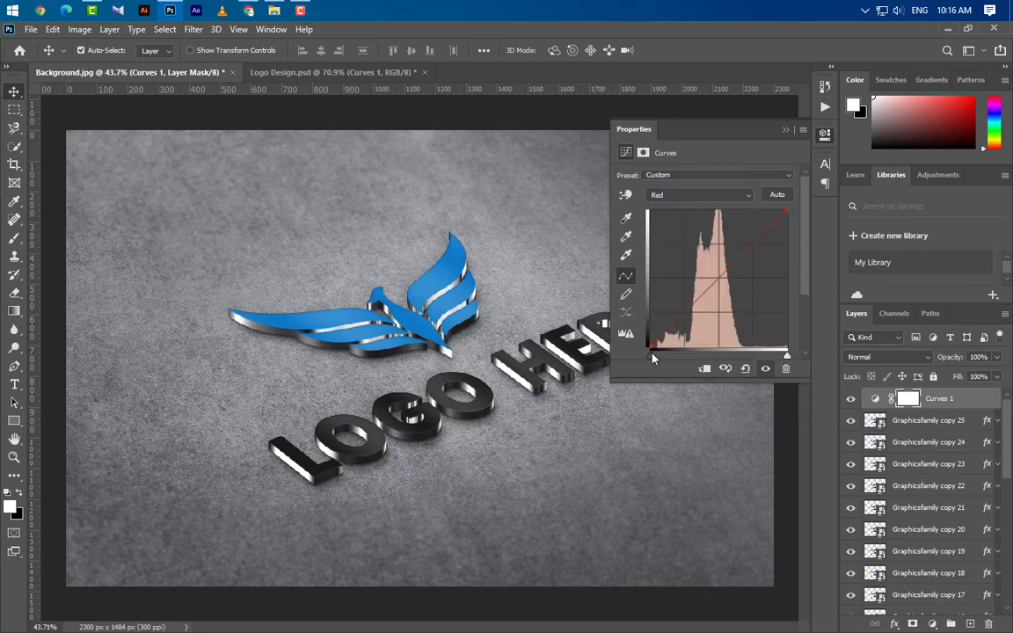
{"action": "left_click", "coordinate": [678, 194]}
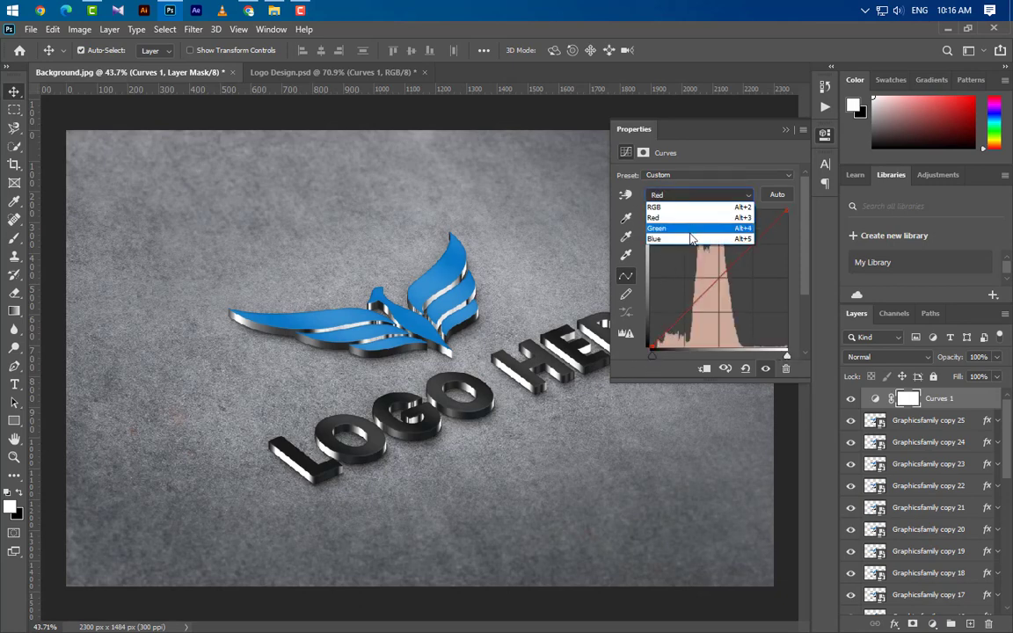
{"action": "left_click", "coordinate": [668, 239]}
{"action": "left_click_drag", "start_coordinate": [652, 360], "coordinate": [658, 363]}
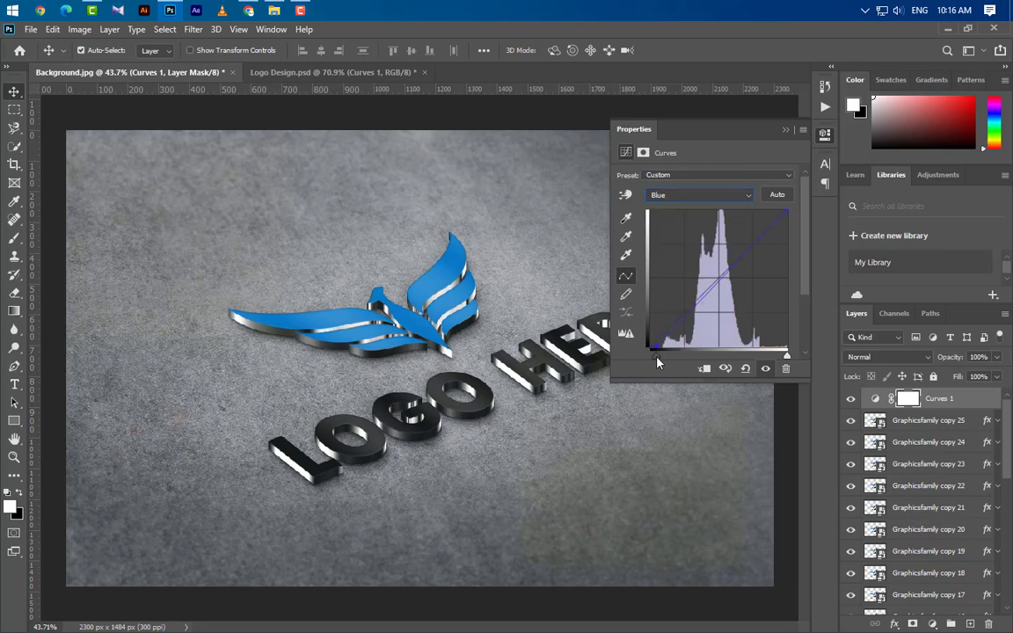
{"action": "left_click", "coordinate": [788, 361]}
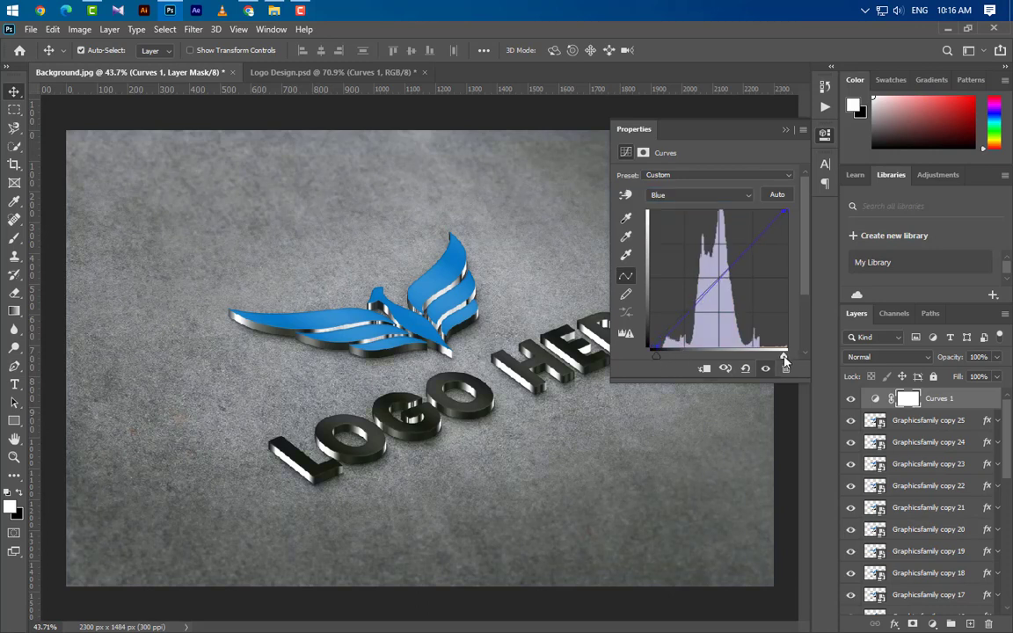
{"action": "left_click_drag", "start_coordinate": [786, 361], "coordinate": [781, 361]}
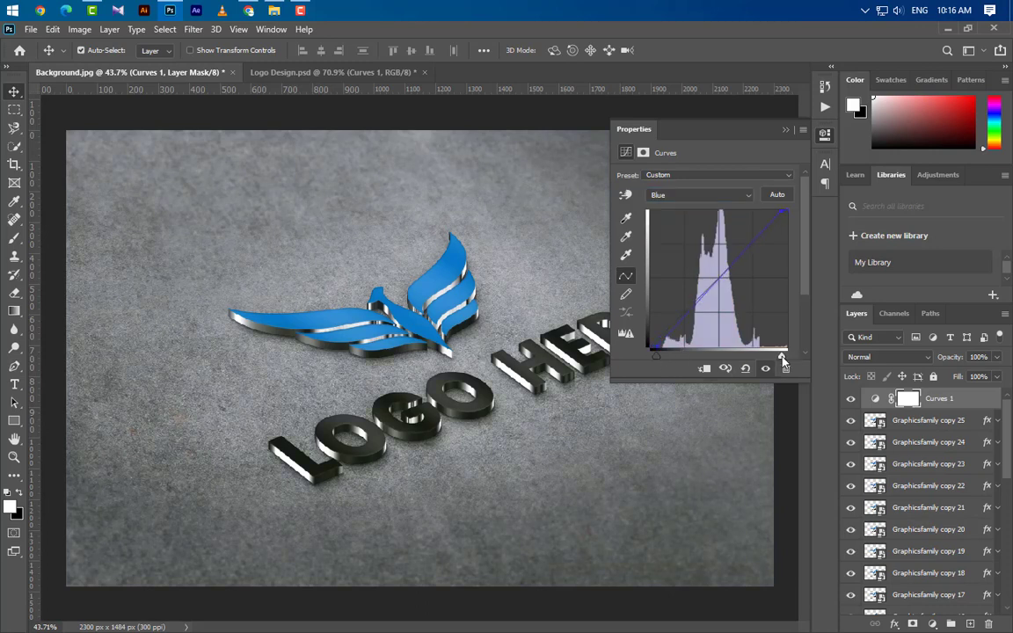
{"action": "left_click", "coordinate": [786, 130]}
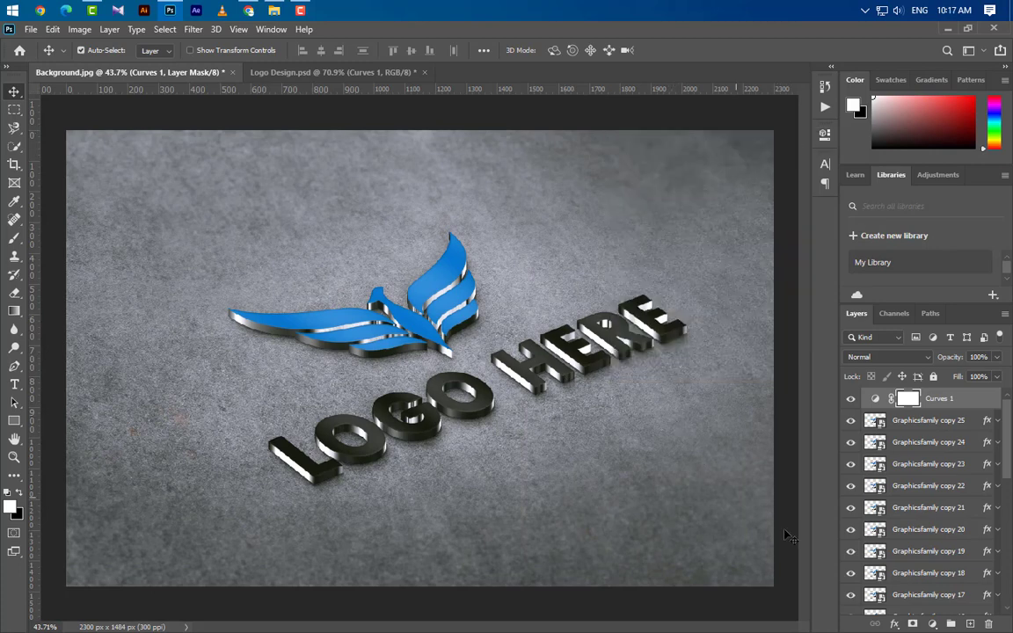
Duplicate the top logo copy, Graphicsfamily copy 25, and place the duplicate above the Curves 1 layer
{"action": "left_click", "coordinate": [928, 422]}
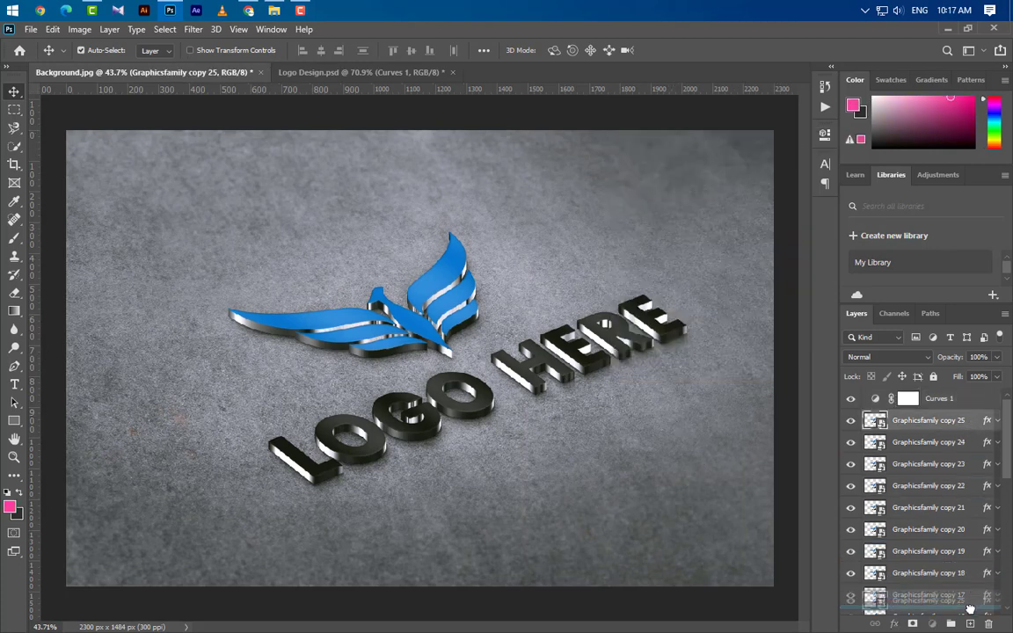
{"action": "key", "text": "ctrl+j"}
{"action": "left_click_drag", "start_coordinate": [950, 425], "coordinate": [950, 391]}
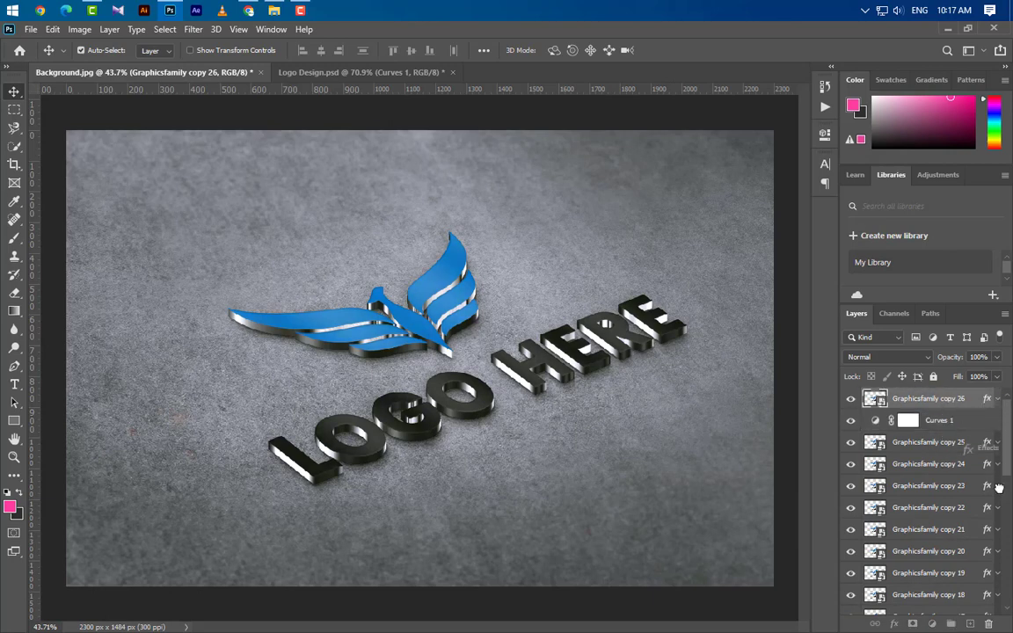
Remove the layer effects from the new top duplicate and set its fill and opacity to 0%
{"action": "left_click", "coordinate": [997, 378]}
{"action": "left_click_drag", "start_coordinate": [997, 396], "coordinate": [877, 413]}
{"action": "left_click", "coordinate": [999, 359]}
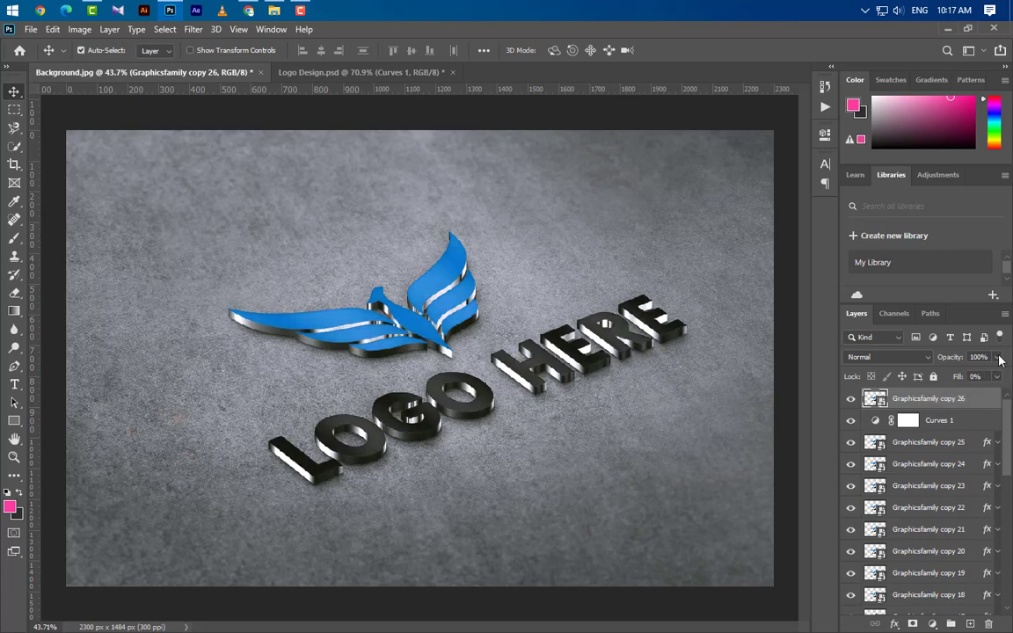
{"action": "left_click_drag", "start_coordinate": [1000, 359], "coordinate": [862, 385]}
Rename the invisible top logo layer as Your Logo Here
{"action": "double_click", "coordinate": [929, 399]}
{"action": "type", "text": "Your Logo Here"}
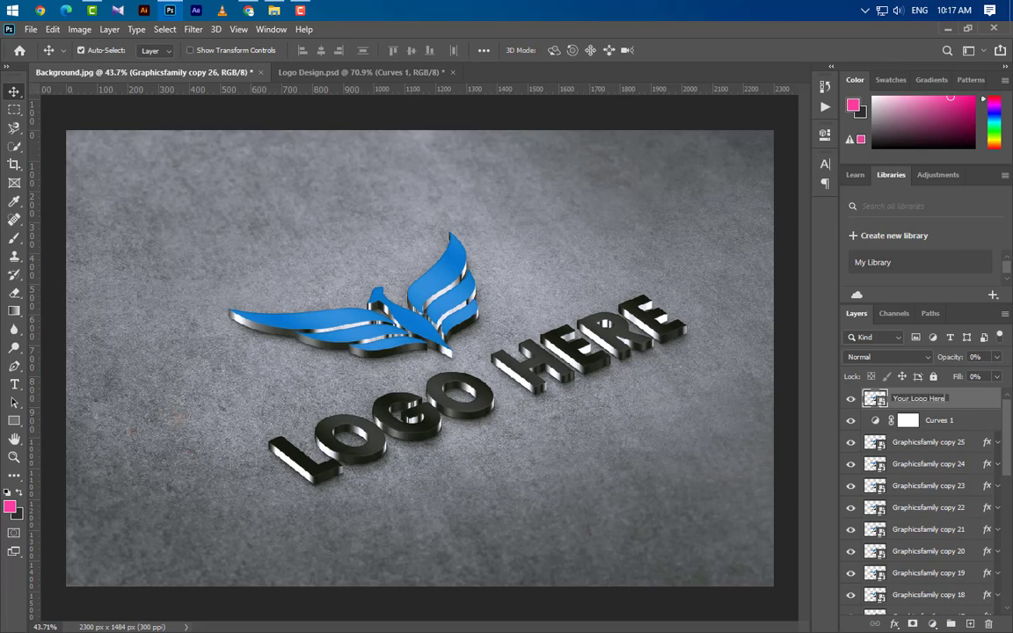
{"action": "key", "text": "Return"}
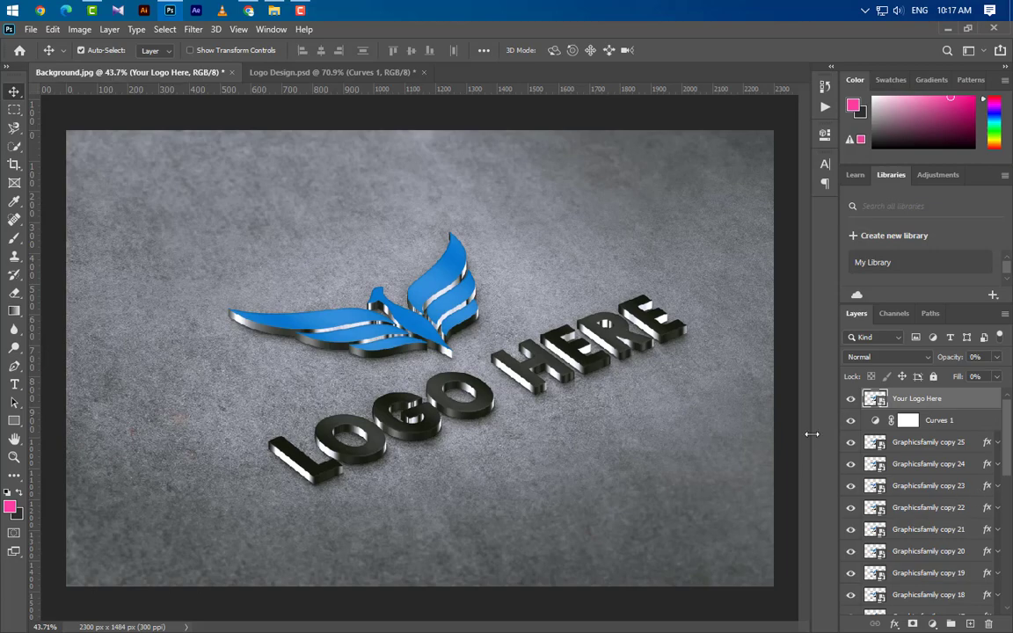
Open the Your Logo Here smart object's contents and copy the Logo PNG layer from Logo Design.psd into it
{"action": "double_click", "coordinate": [877, 401]}
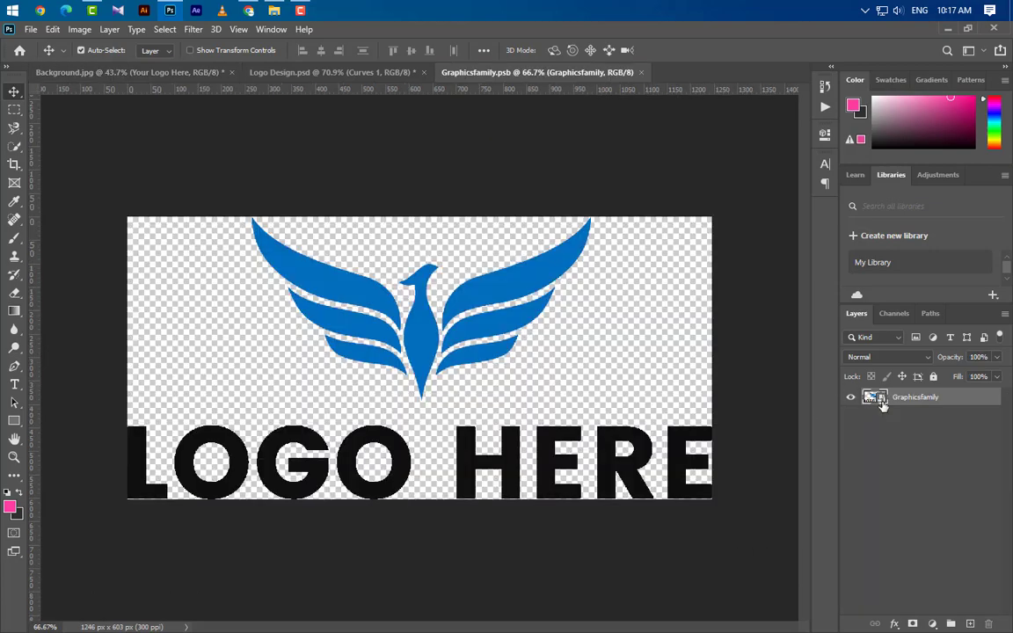
{"action": "left_click", "coordinate": [325, 74]}
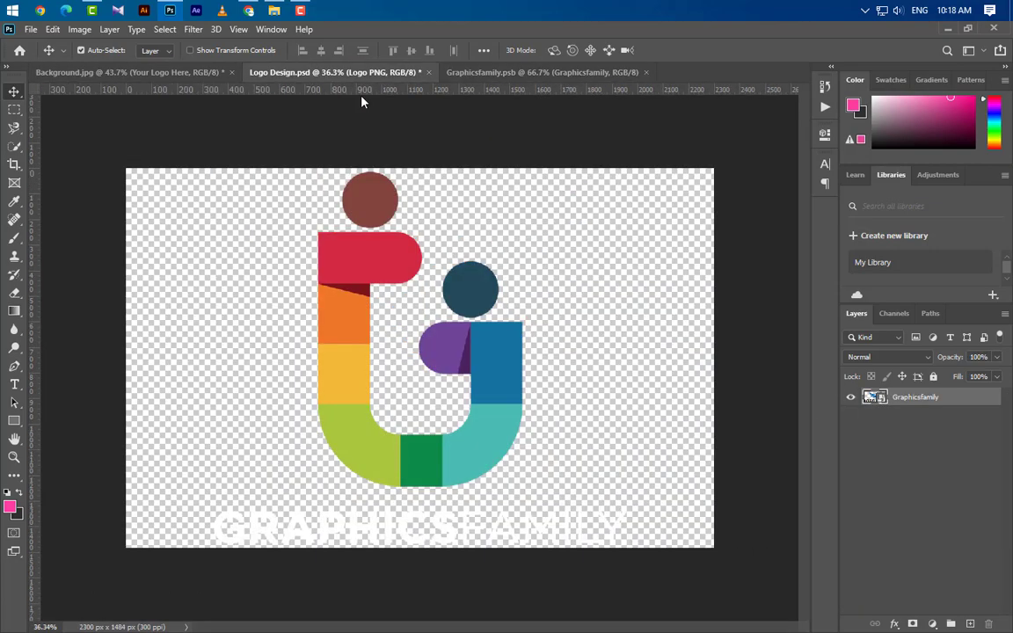
{"action": "left_click_drag", "start_coordinate": [489, 376], "coordinate": [451, 431]}
Scale the Logo PNG layer to 9.24% and centre it on the smart object's canvas
{"action": "key", "text": "ctrl+t"}
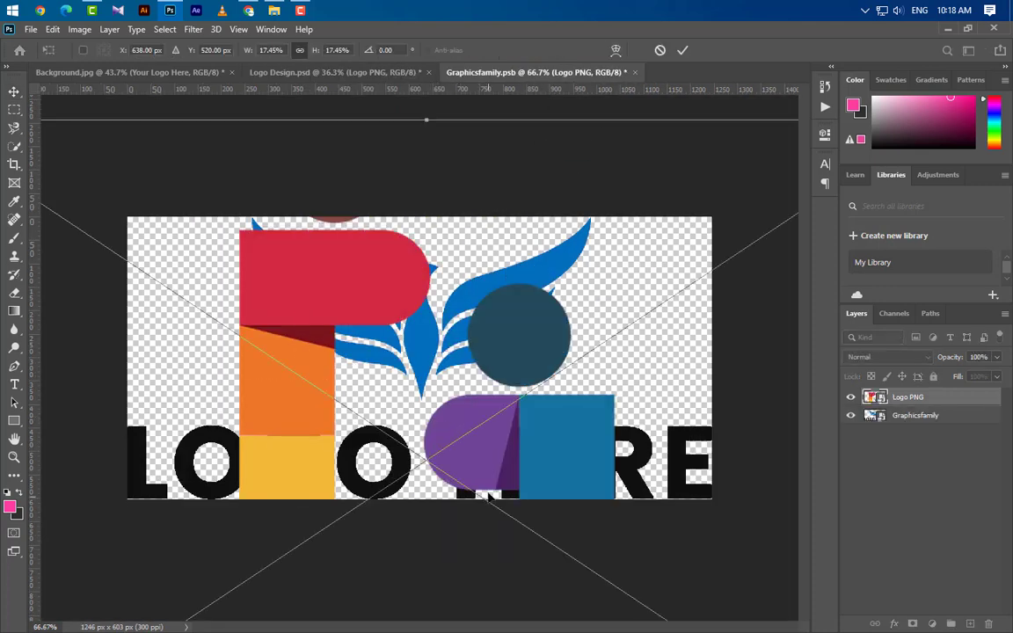
{"action": "key", "text": "ctrl+0"}
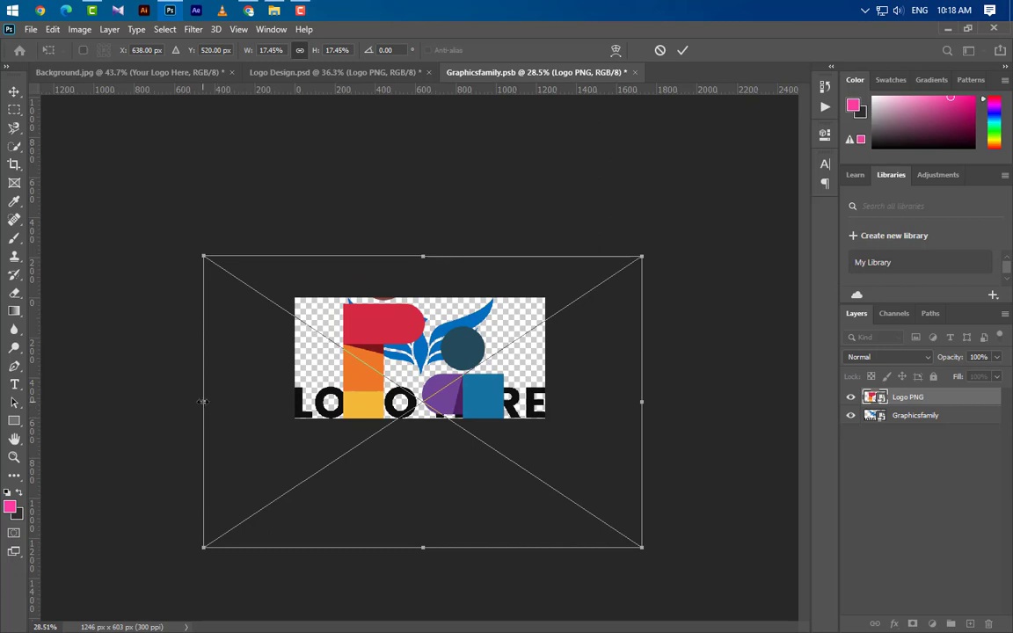
{"action": "left_click_drag", "start_coordinate": [202, 402], "coordinate": [304, 401]}
{"action": "left_click_drag", "start_coordinate": [643, 402], "coordinate": [516, 358]}
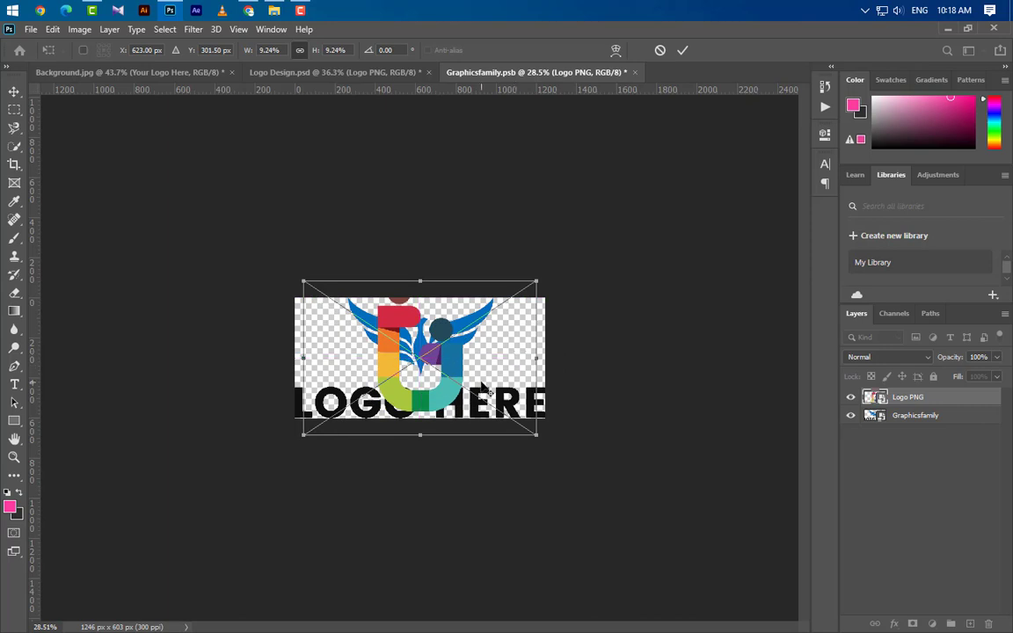
{"action": "scroll", "coordinate": [516, 357], "scroll_direction": "up", "scroll_amount": 1}
{"action": "left_click", "coordinate": [683, 50]}
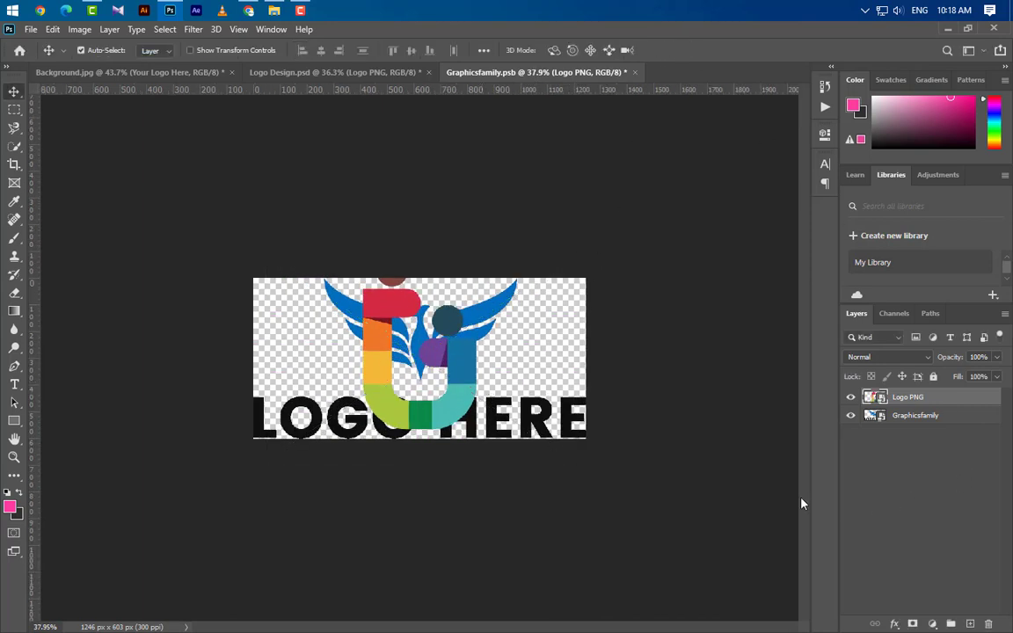
Hide the old Graphicsfamily layer and extend the canvas with the Crop tool to about 1442 x 811 px around the new logo
{"action": "left_click", "coordinate": [851, 416]}
{"action": "left_click", "coordinate": [14, 164]}
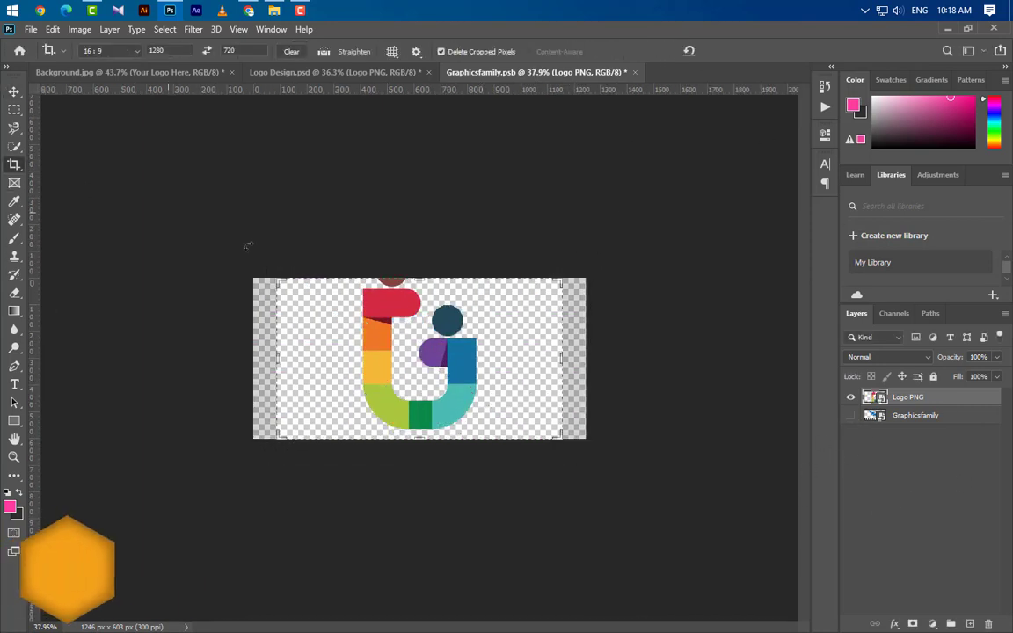
{"action": "left_click_drag", "start_coordinate": [421, 294], "coordinate": [415, 261]}
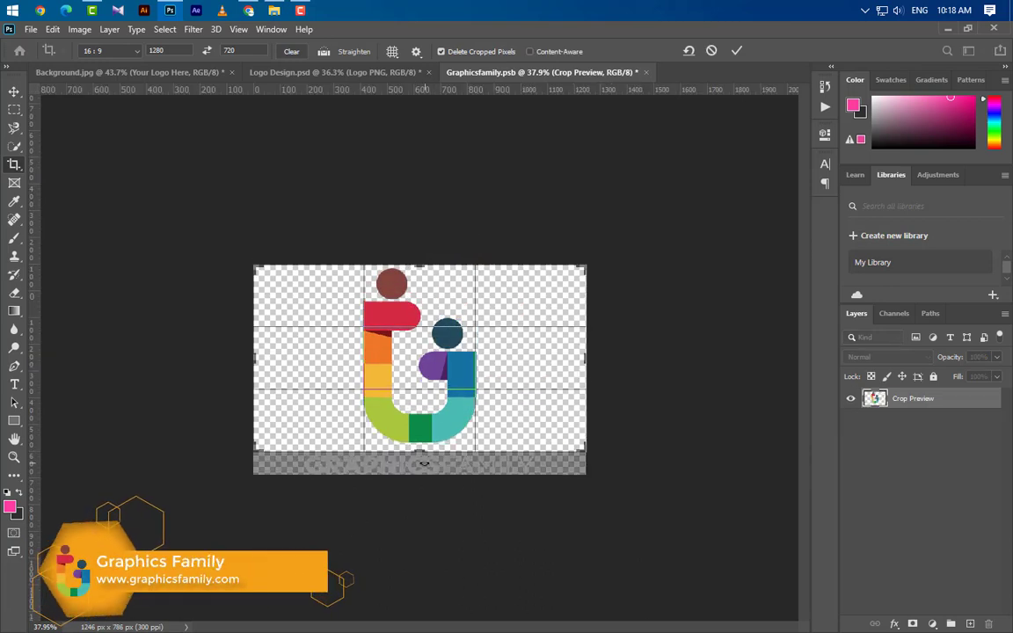
{"action": "left_click_drag", "start_coordinate": [422, 456], "coordinate": [423, 482]}
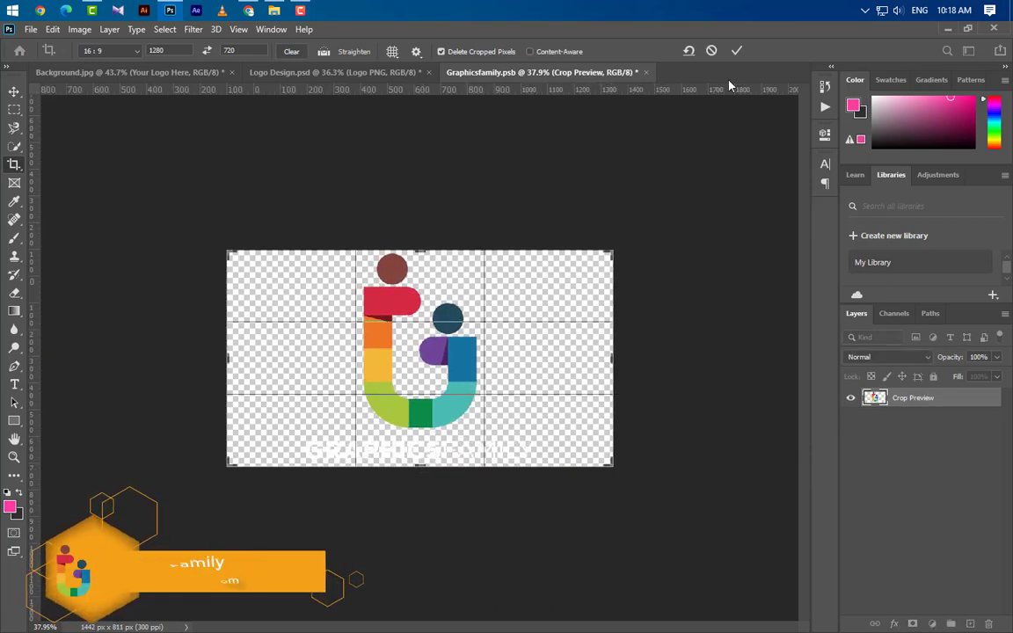
{"action": "key", "text": "Return"}
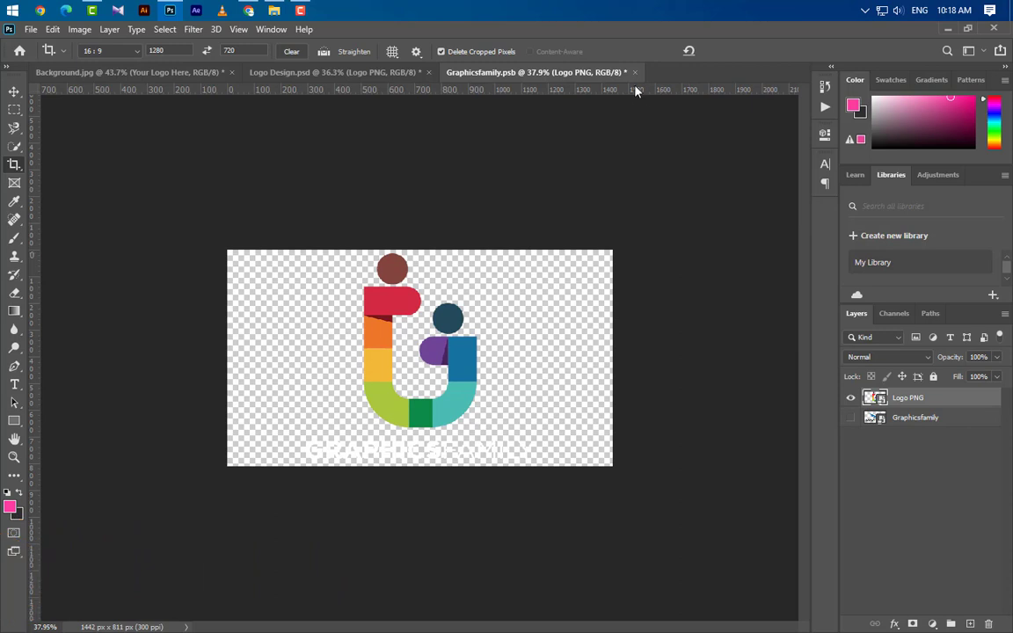
Save and close the edited smart object and return to the Background.jpg mockup
{"action": "key", "text": "ctrl+w"}
{"action": "left_click", "coordinate": [453, 260]}
{"action": "left_click", "coordinate": [14, 91]}
{"action": "key", "text": "ctrl+Tab"}
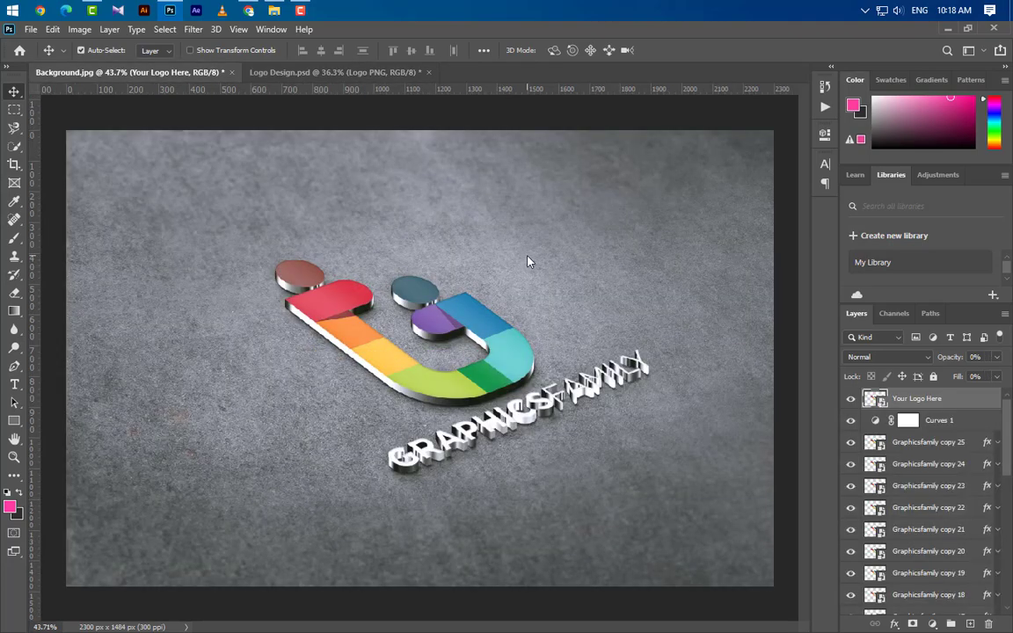